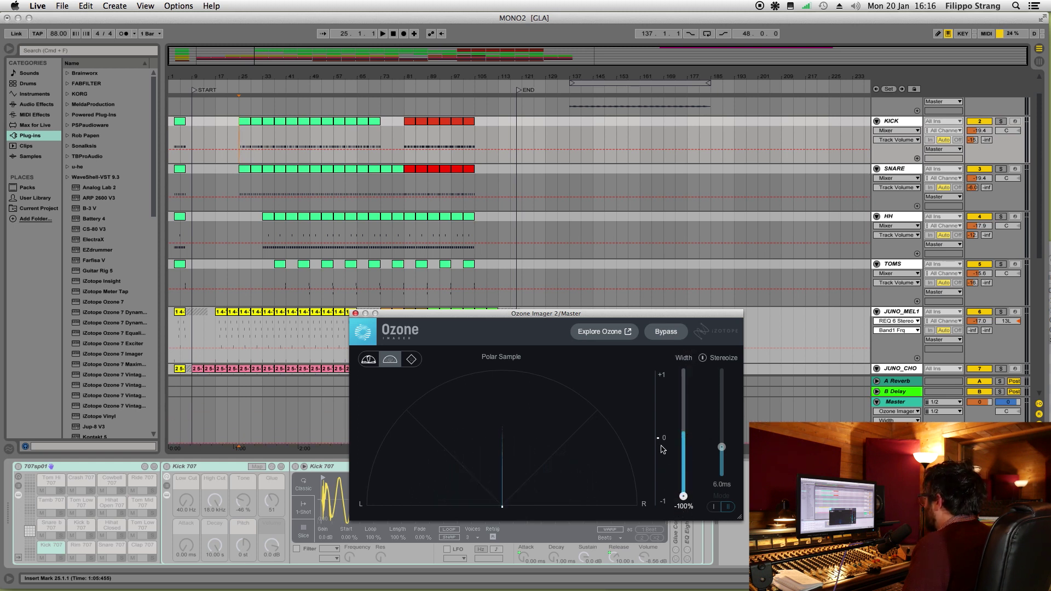
Reset the Ozone Imager width on the Master to 0% and play the full mix from bar 25
double_click(684, 495)
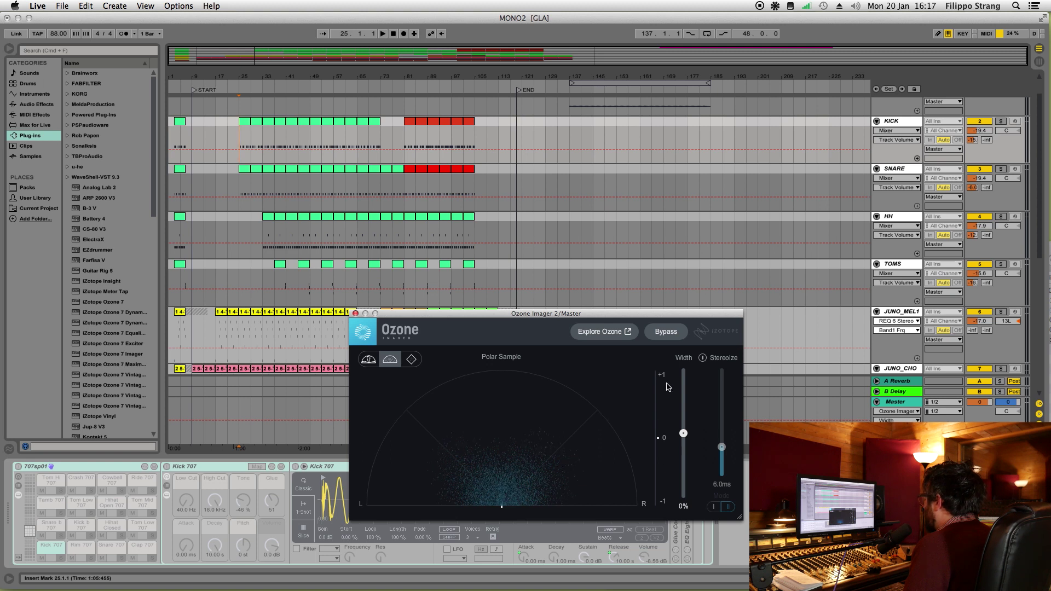
click(239, 148)
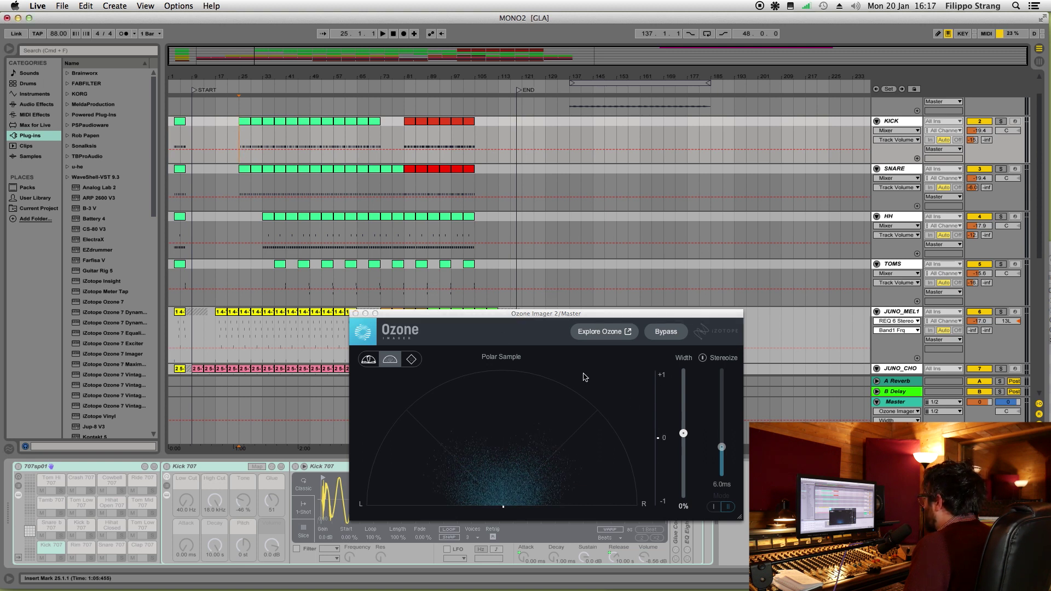
key(space)
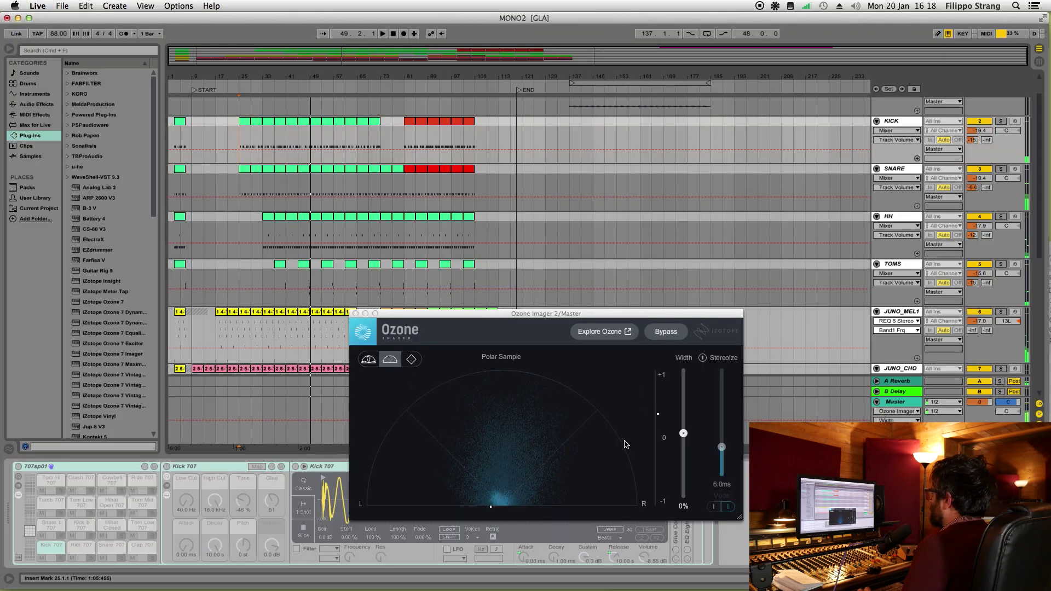
key(space)
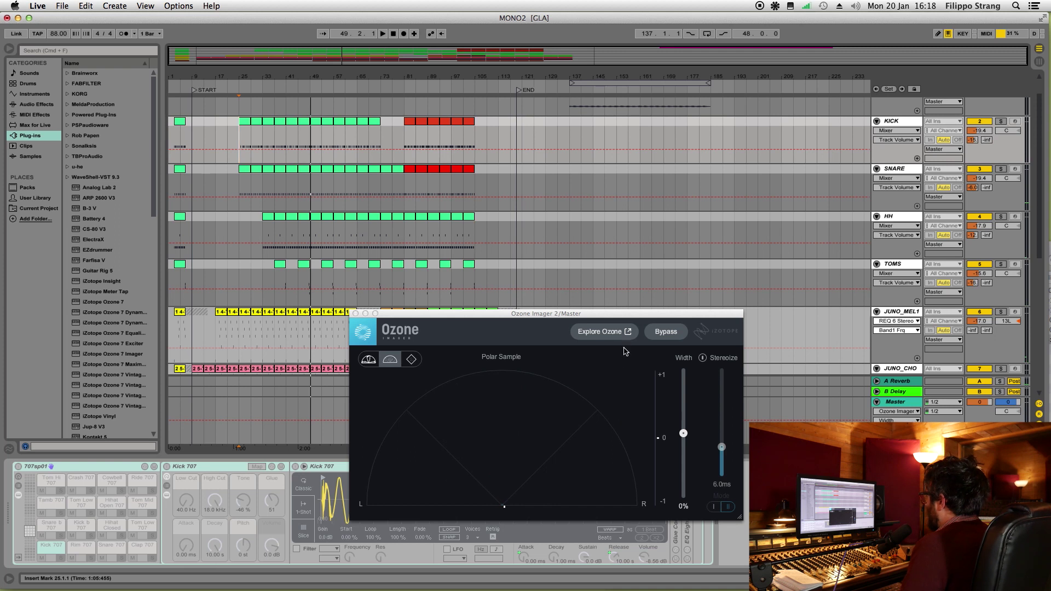
Show the Master track's device chain, select Ozone Imager in it, and move the plug-in window clear of the chain
drag(624, 316, 562, 290)
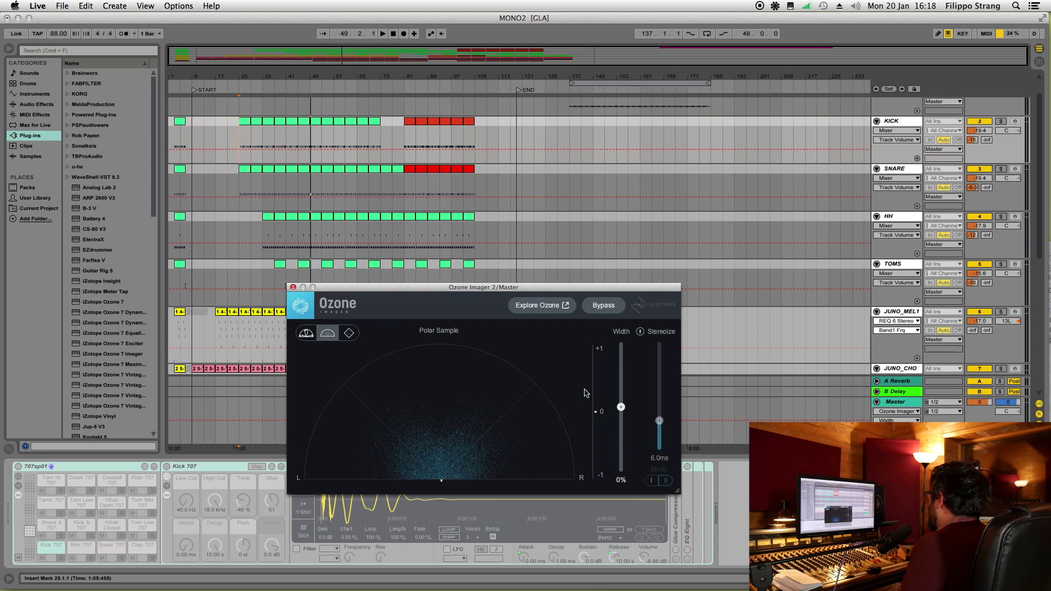
scroll(758, 335, up, 2)
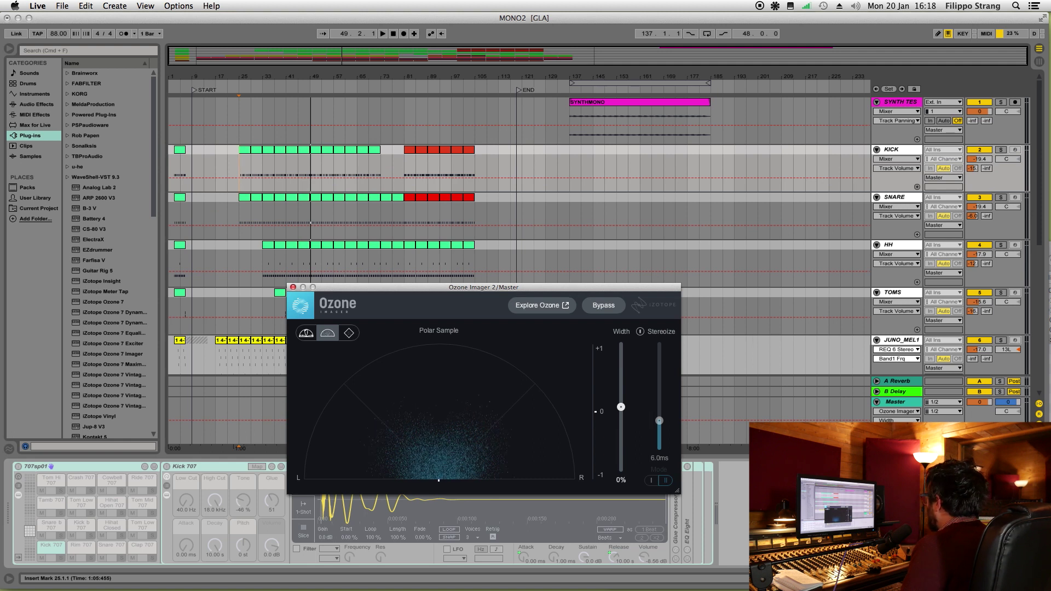
click(425, 429)
drag(438, 291, 598, 264)
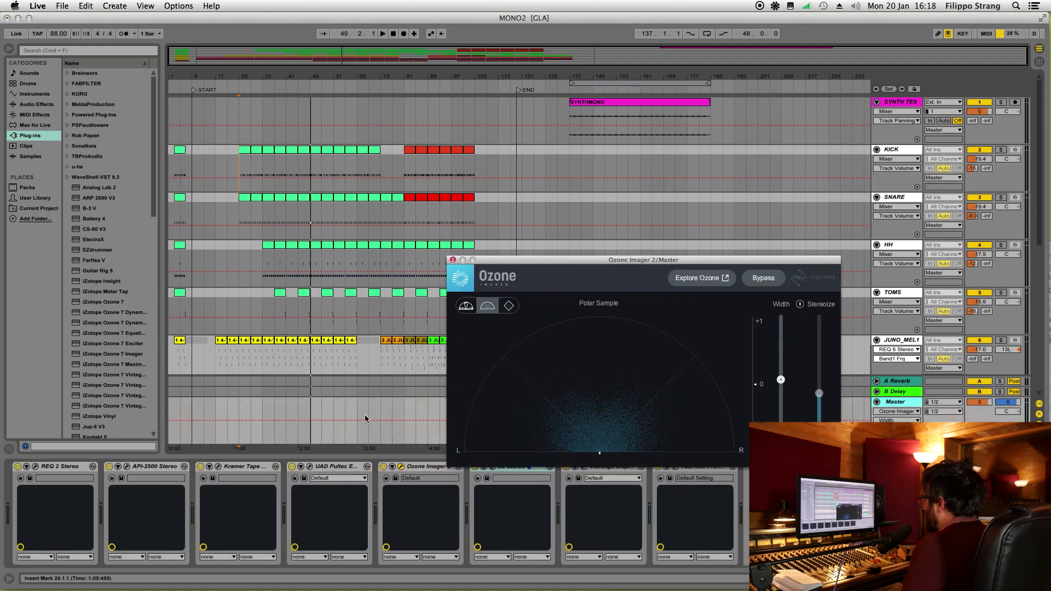
click(422, 468)
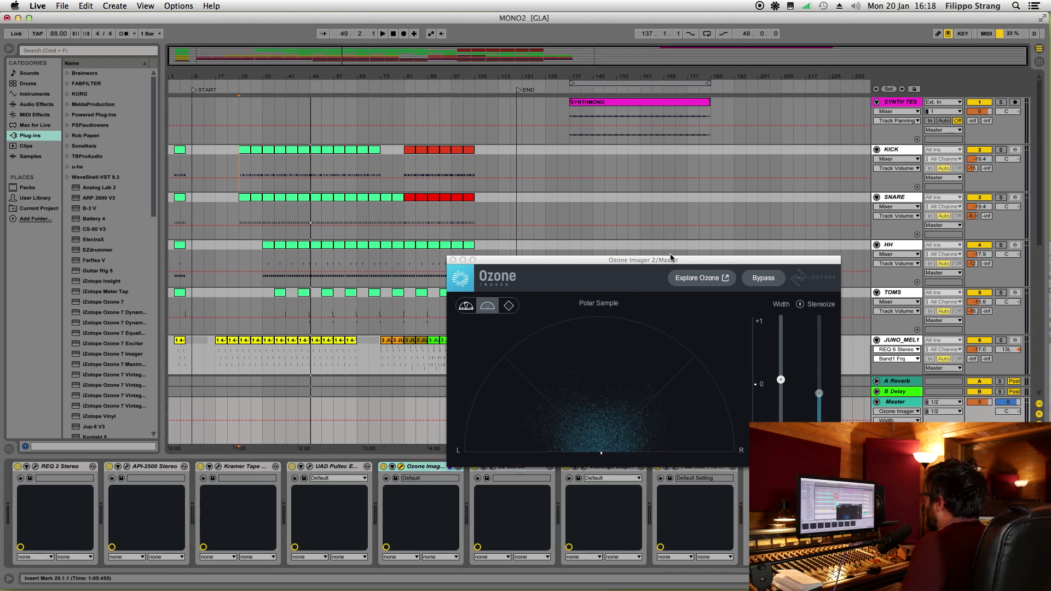
drag(671, 256, 559, 228)
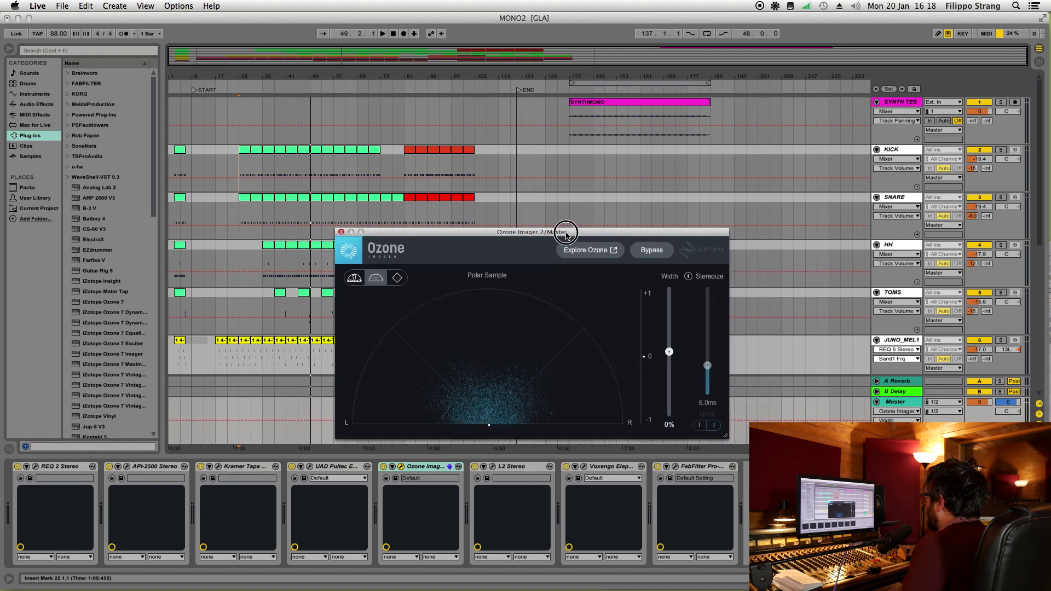
Solo the KICK and SNARE tracks together and play them from bar 33 through the Imager
click(1001, 153)
click(1001, 197)
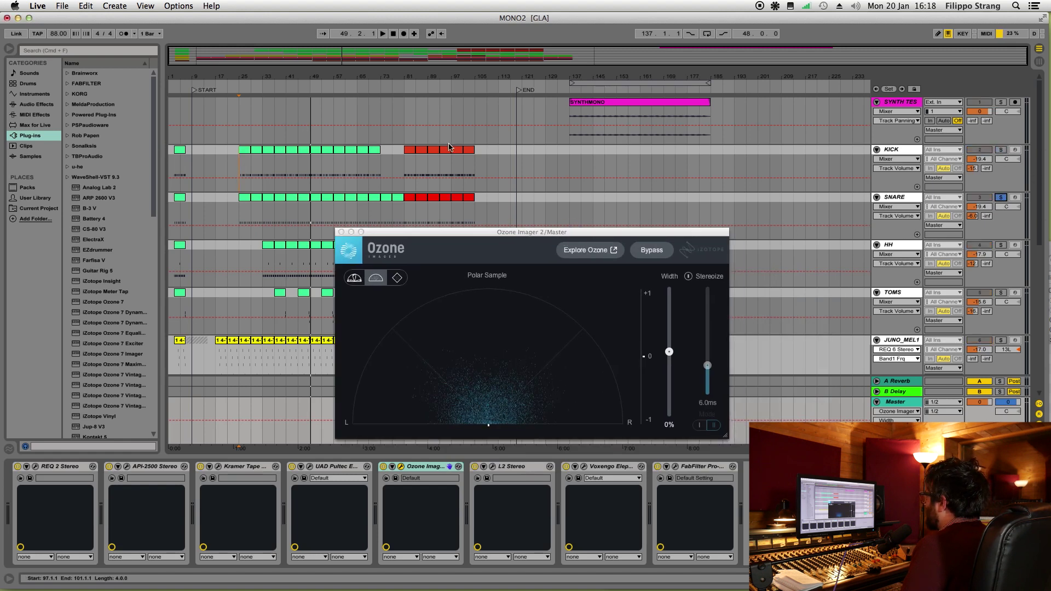
click(479, 153)
click(1002, 198)
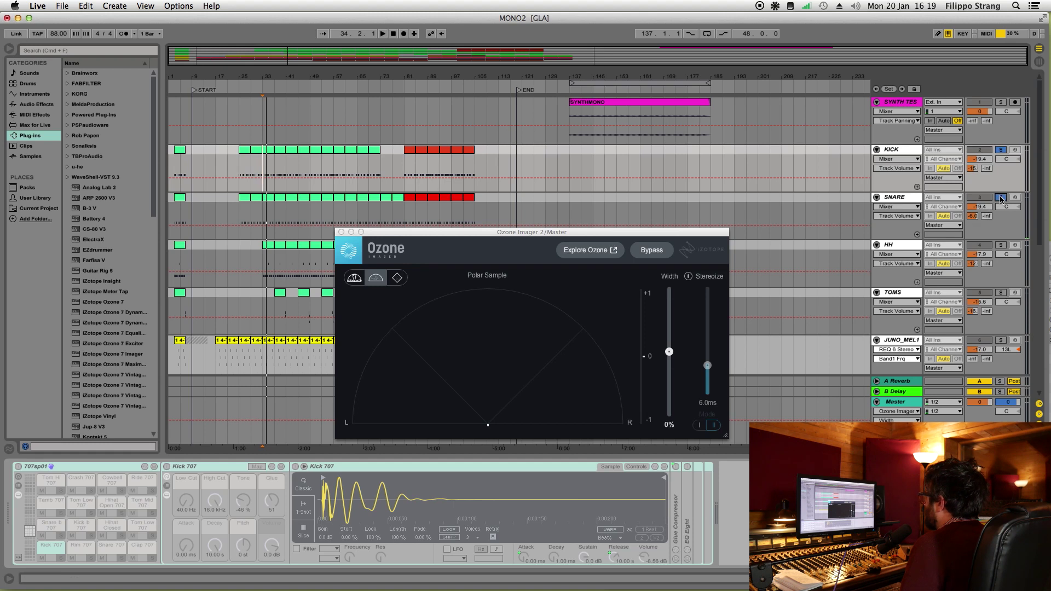
key(space)
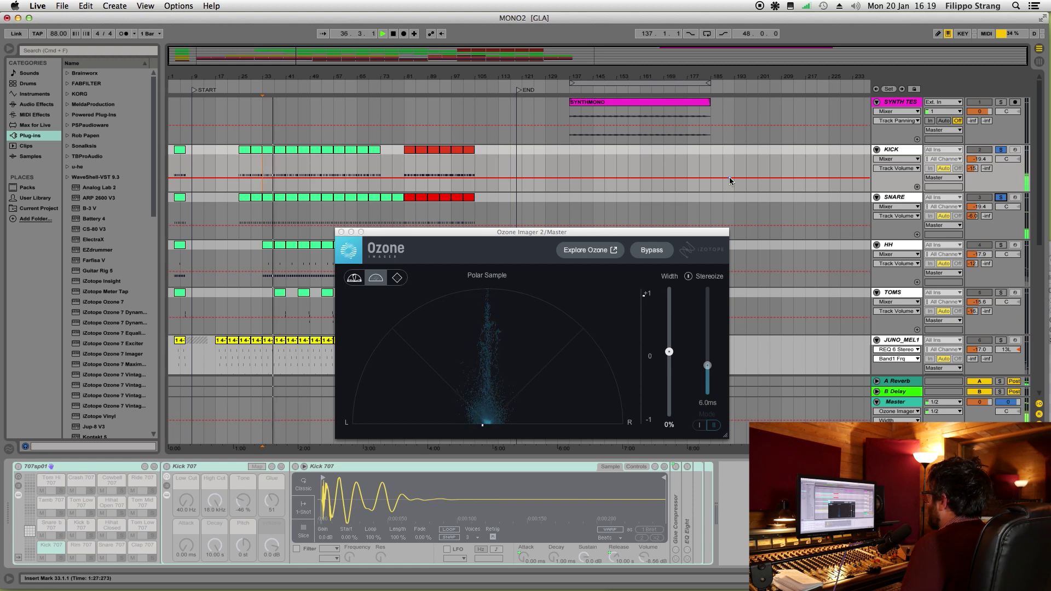
key(space)
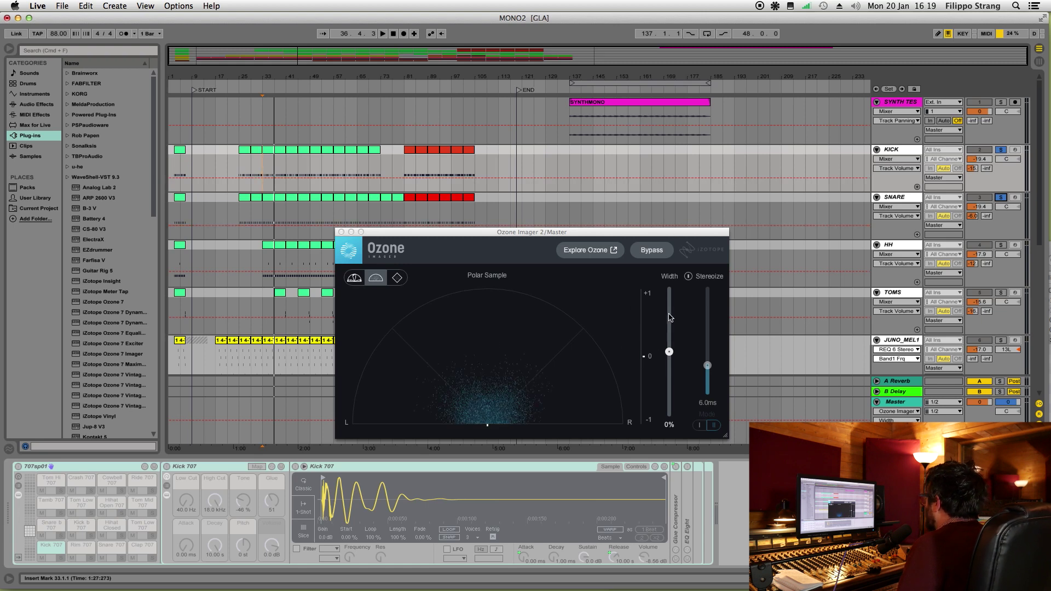
Play the soloed kick and snare with the A Reverb return switched off, and switch the return back on
drag(1039, 198, 1046, 373)
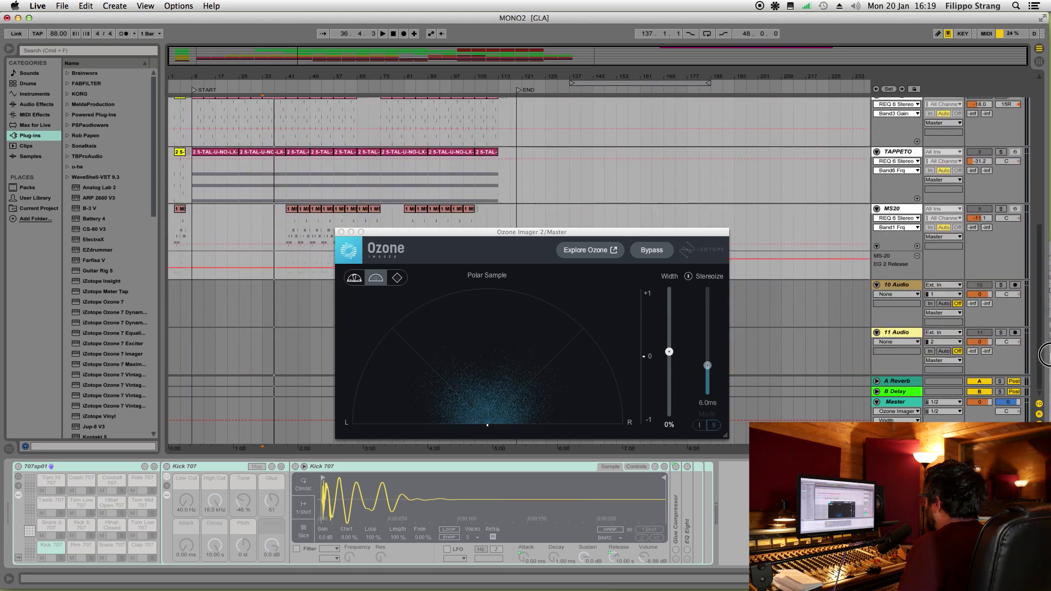
click(879, 382)
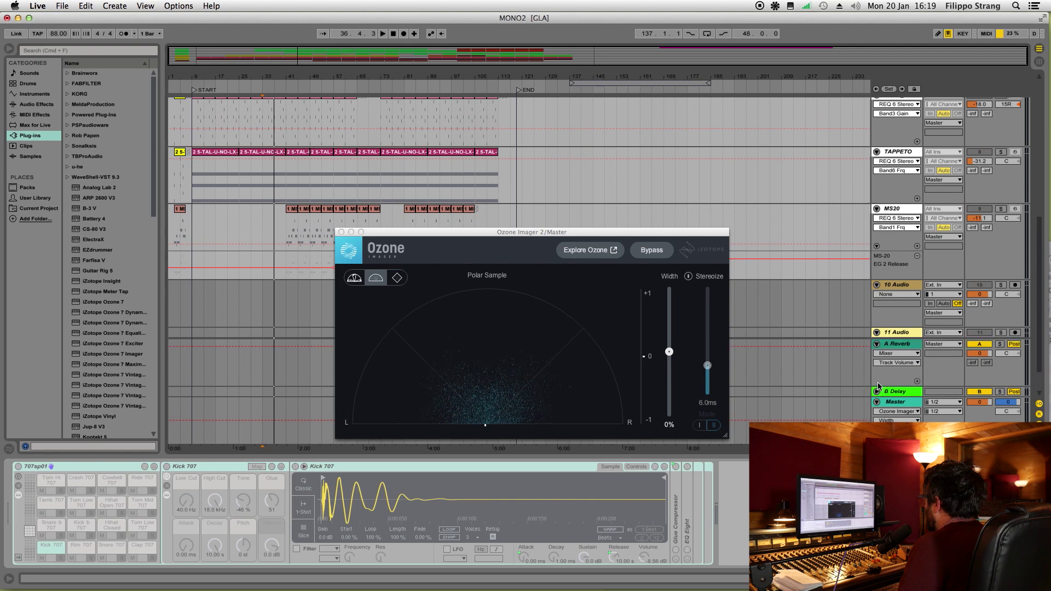
click(983, 345)
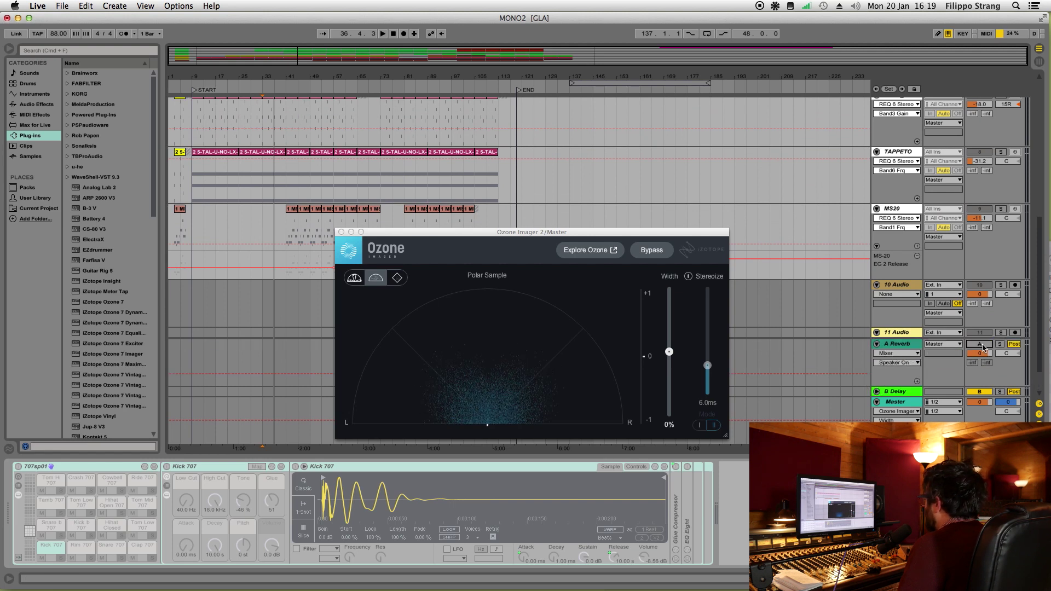
key(space)
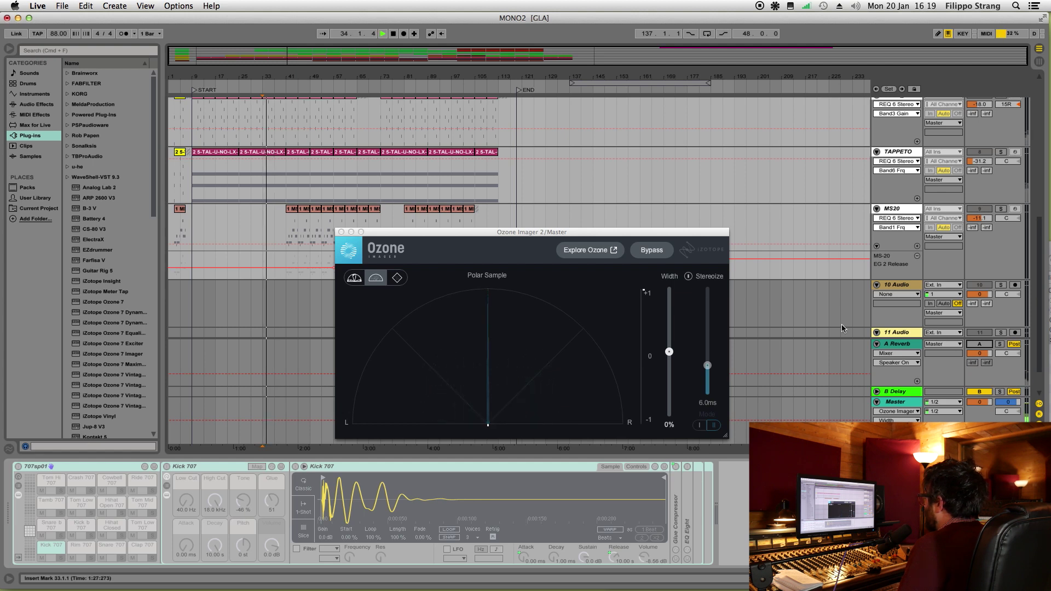
key(space)
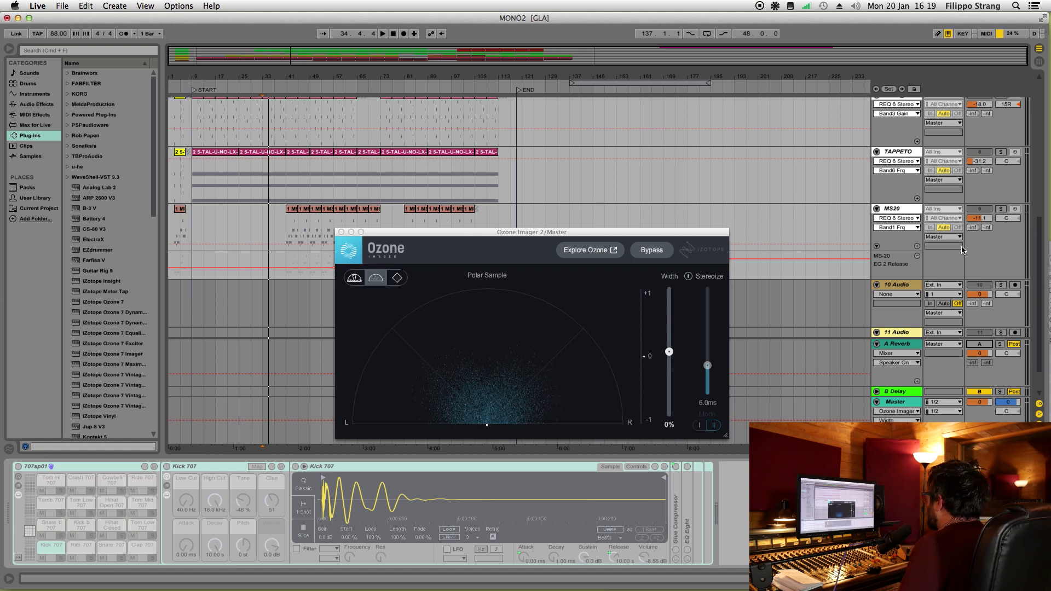
scroll(1001, 241, up, 10)
scroll(1001, 163, up, 2)
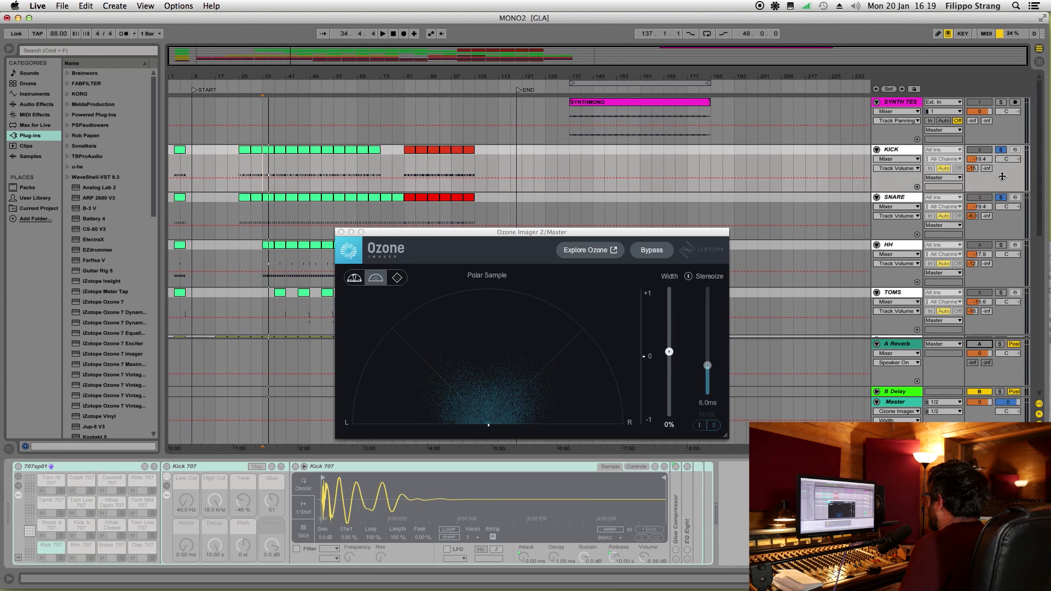
click(984, 343)
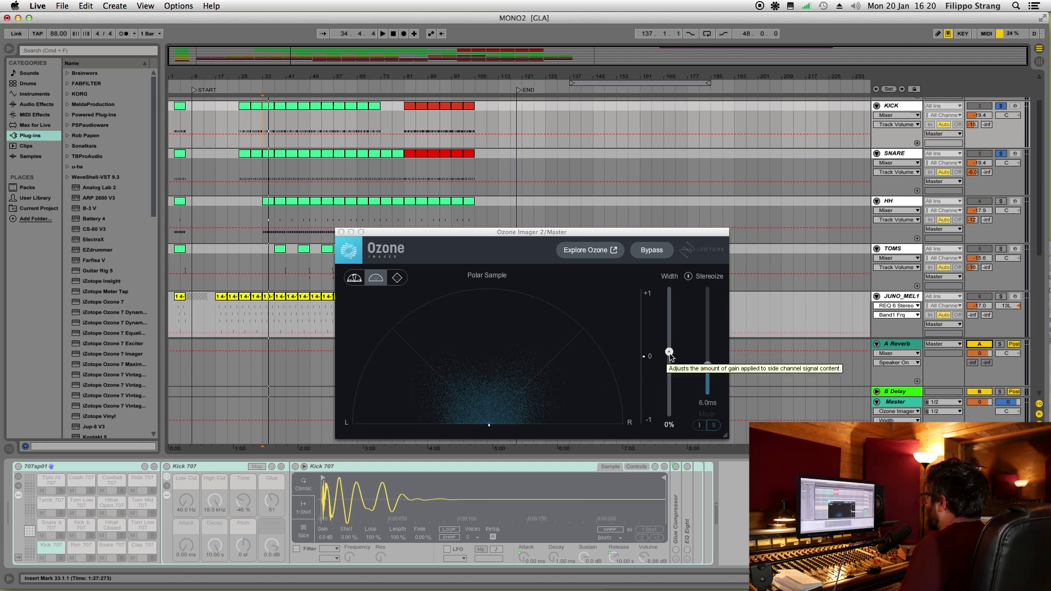
Play the kick and snare while lowering the Imager width to -100%, and restore the width to 0%
key(space)
drag(671, 356, 663, 420)
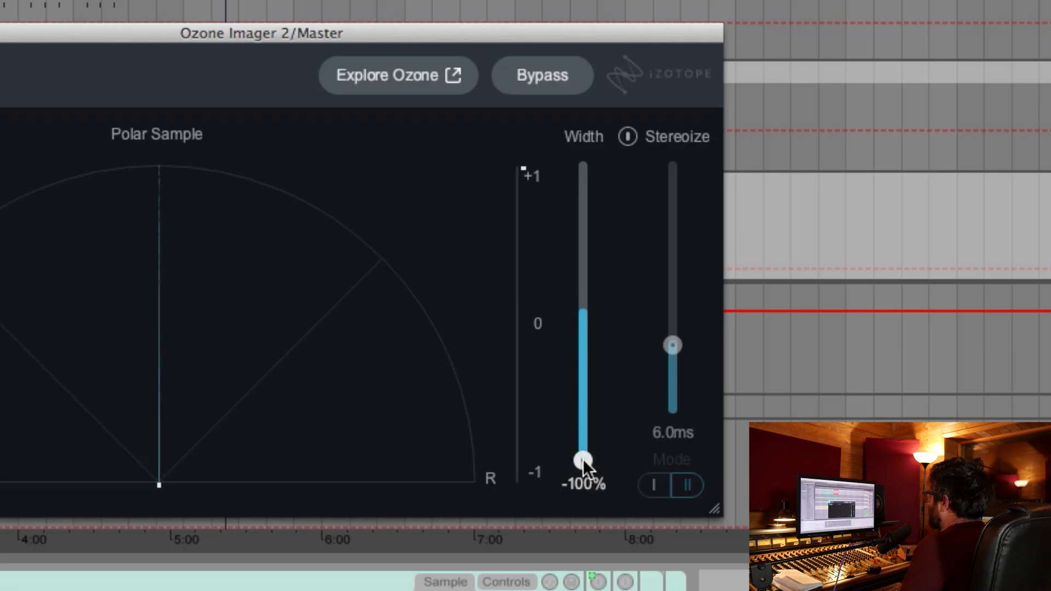
drag(584, 459, 597, 370)
drag(598, 341, 596, 485)
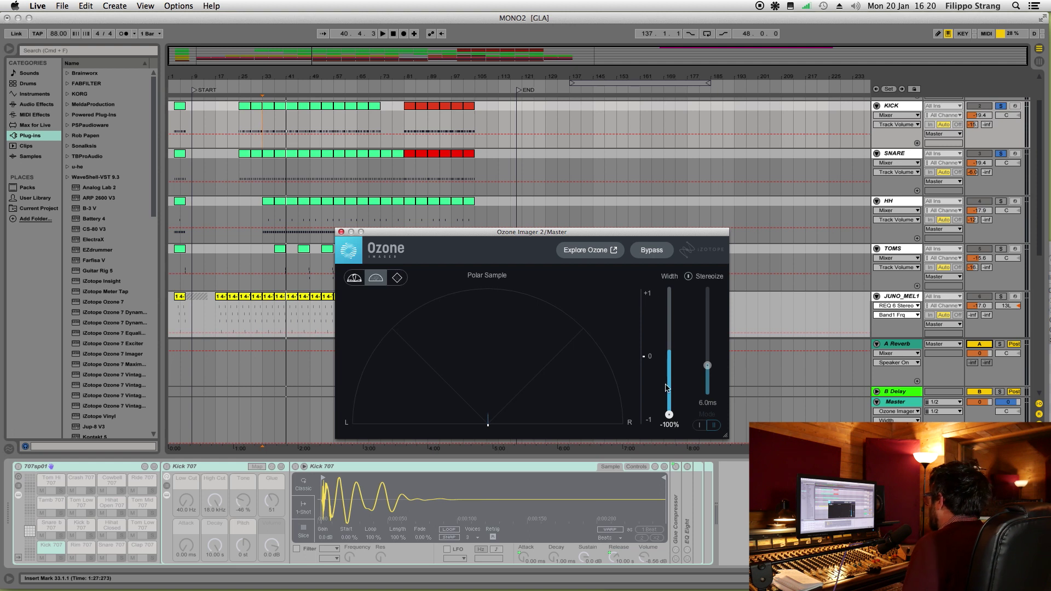
drag(669, 416, 669, 352)
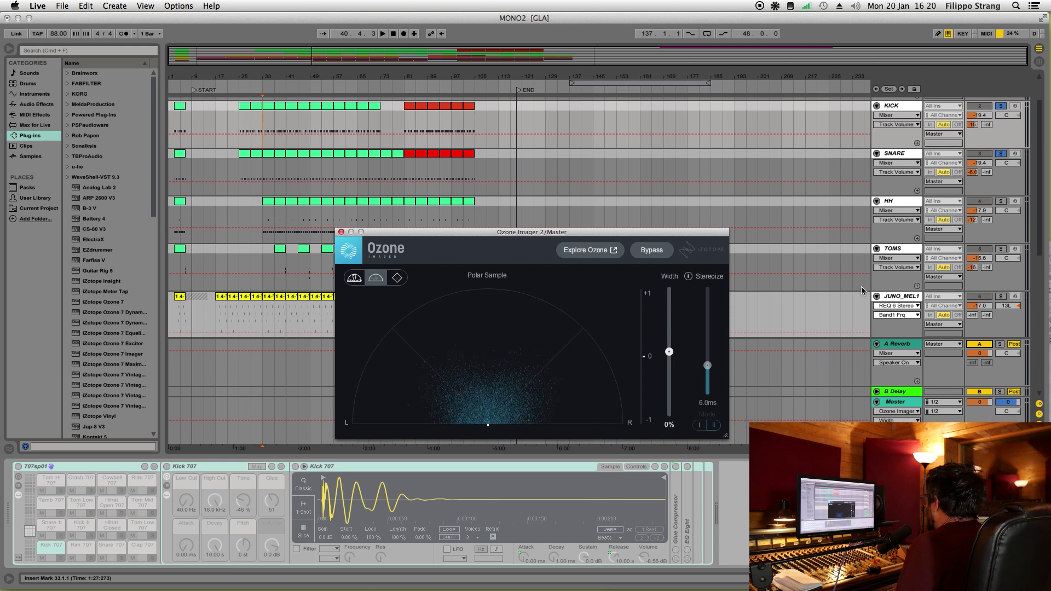
Solo the JUNO_MEL1 track and play it from bar 41 through the Imager
scroll(848, 293, down, 3)
scroll(819, 308, up, 3)
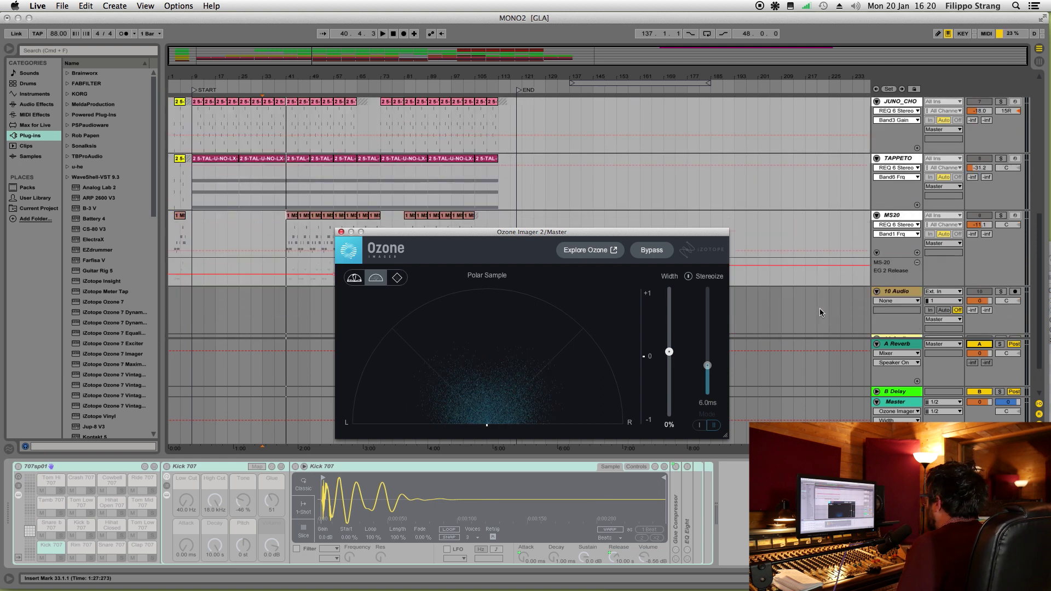
scroll(820, 308, down, 3)
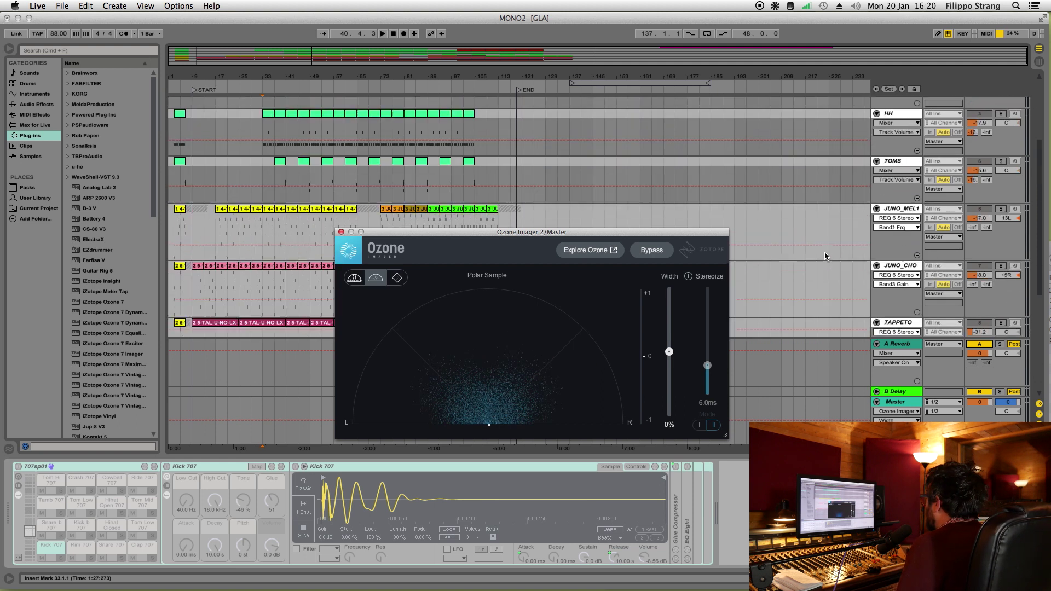
click(1001, 209)
click(293, 230)
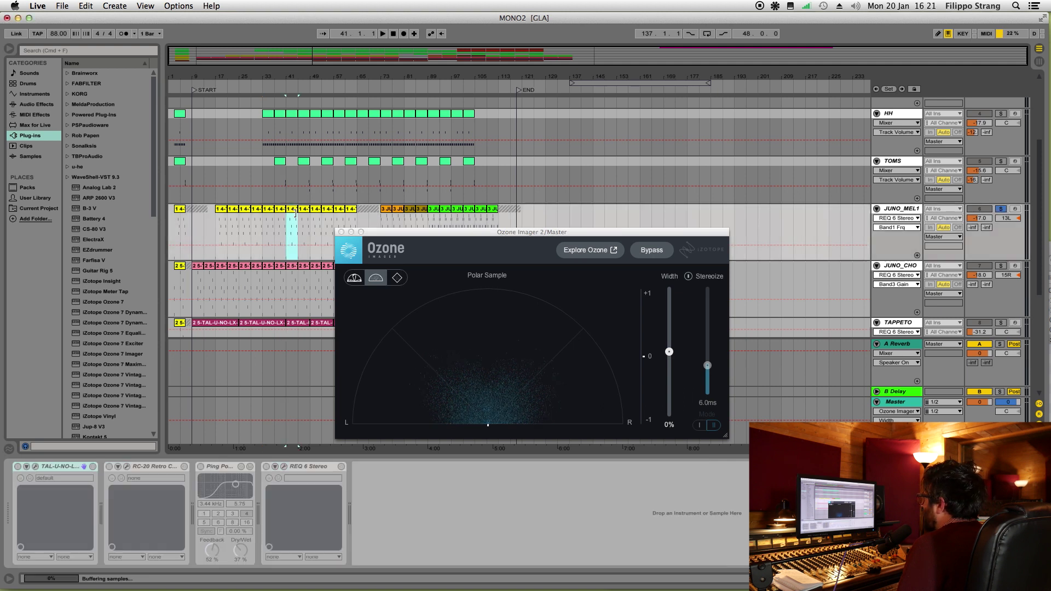
click(286, 224)
key(space)
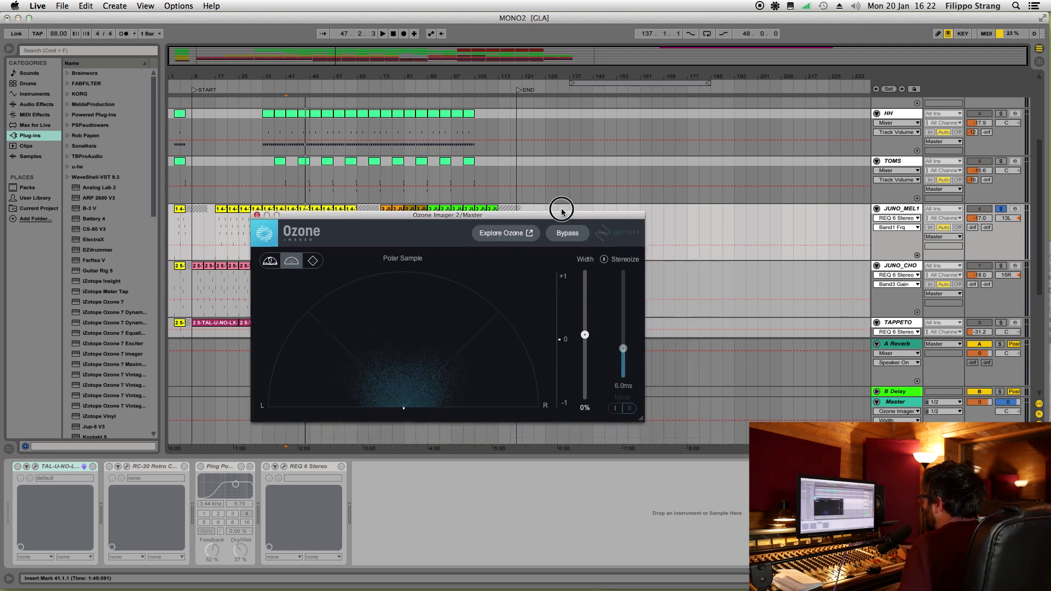
Solo the SYNTH TES track and play its SYNTHMONO clip from bar 137 through the Imager
scroll(645, 239, up, 5)
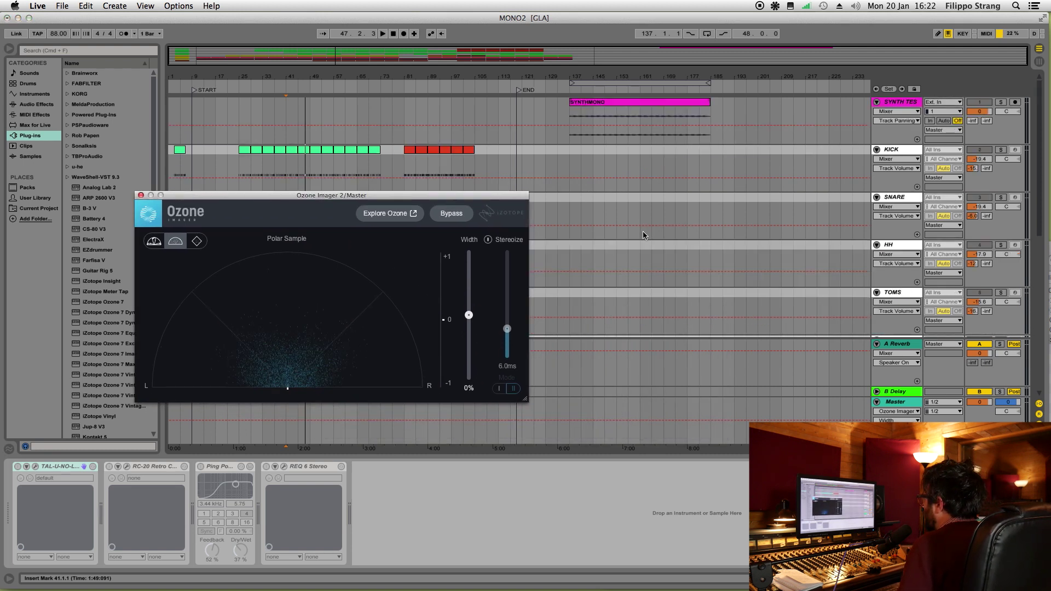
click(570, 110)
click(608, 103)
click(565, 106)
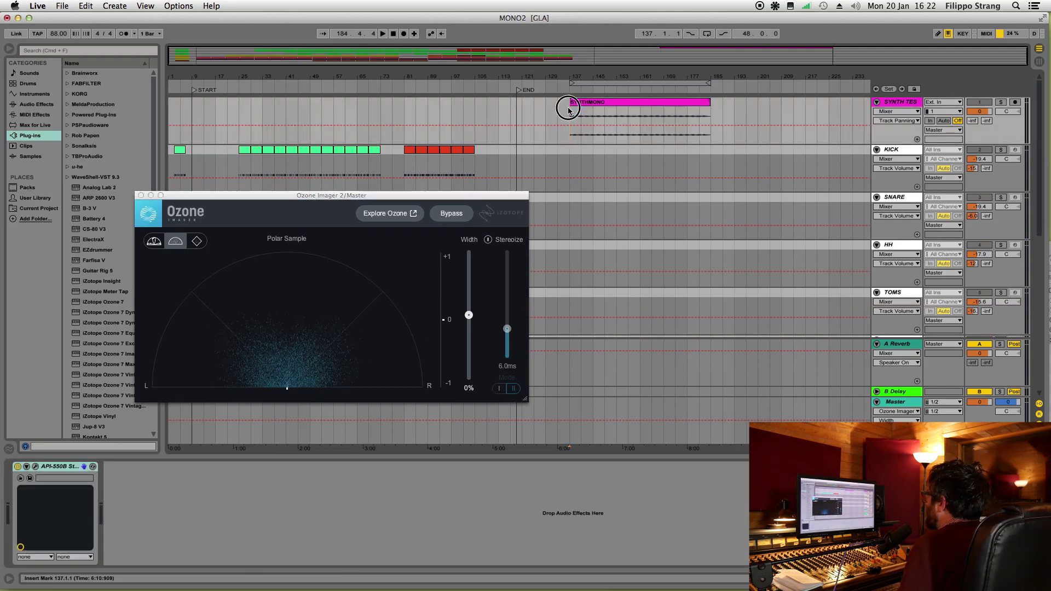
click(572, 114)
key(space)
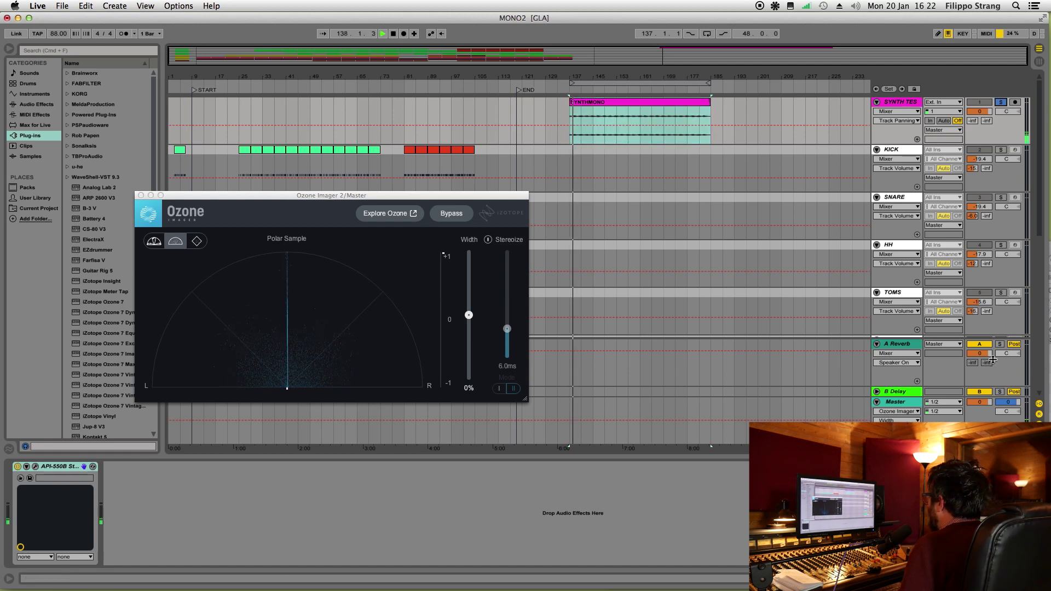
scroll(993, 370, down, 5)
scroll(993, 371, up, 5)
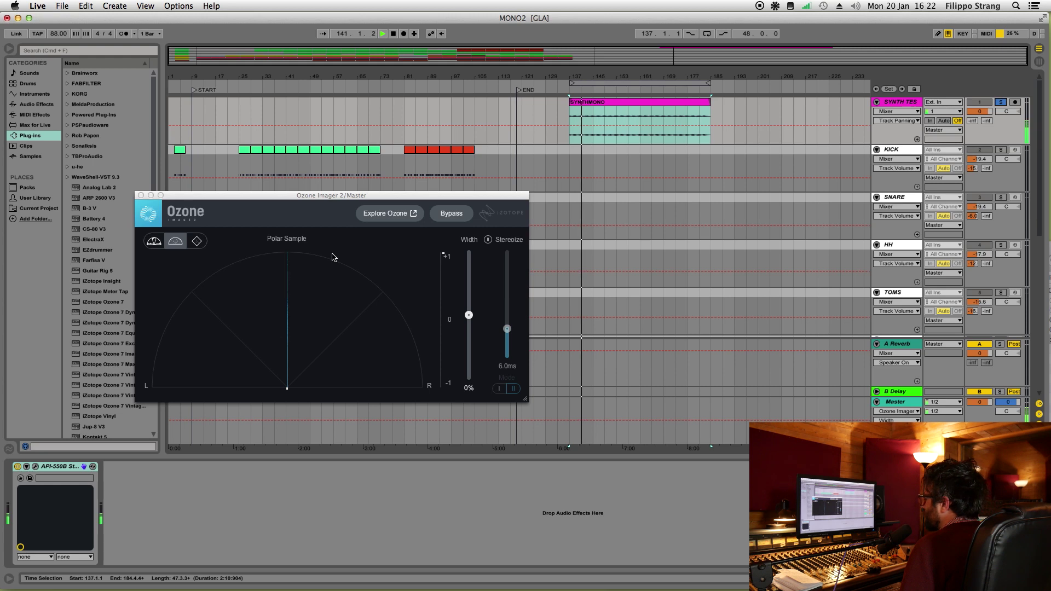
key(space)
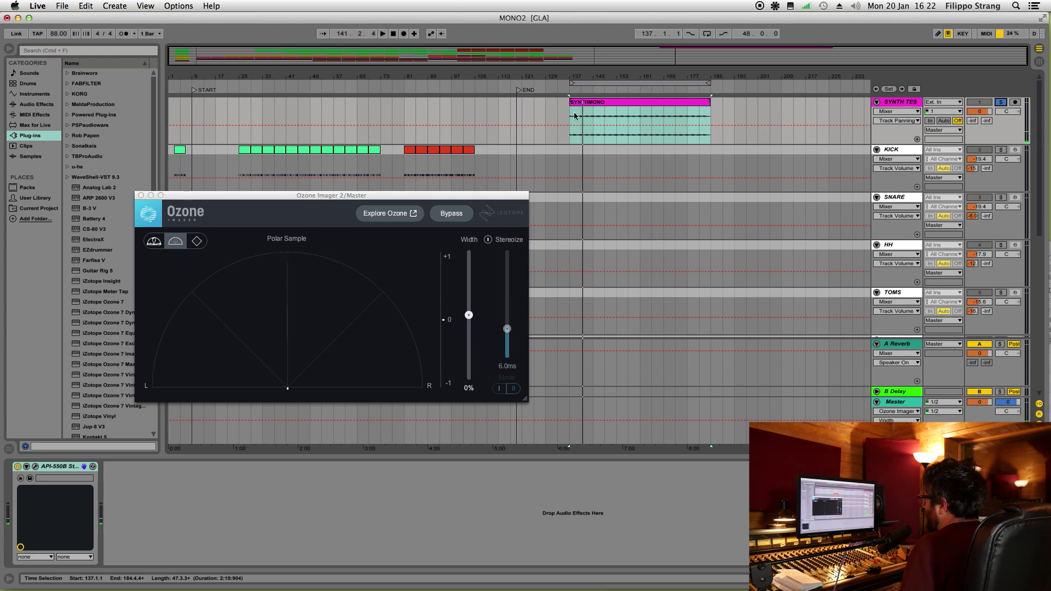
key(space)
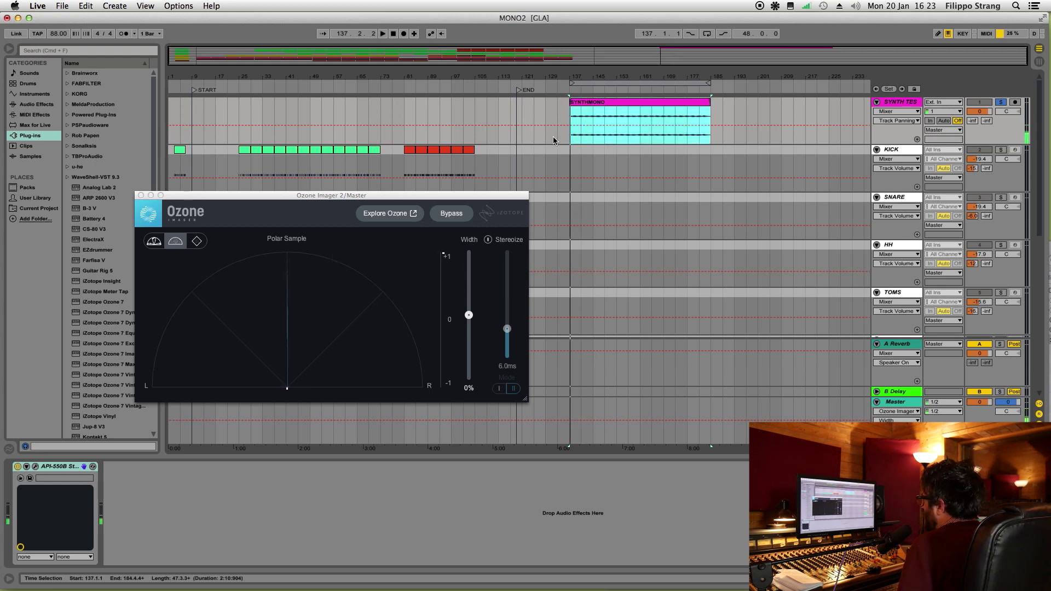
right_click(903, 101)
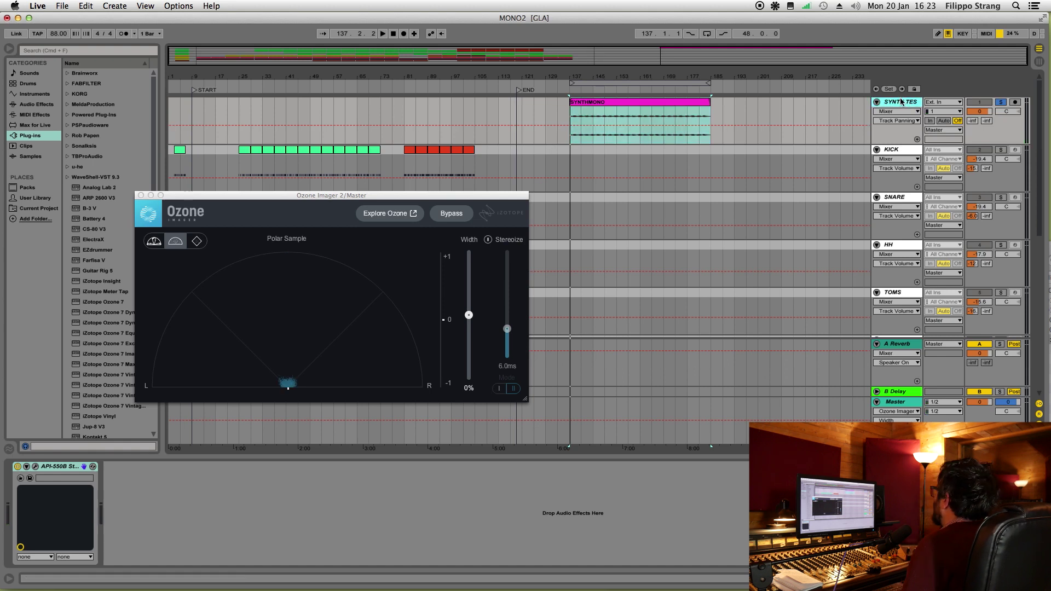
key(Escape)
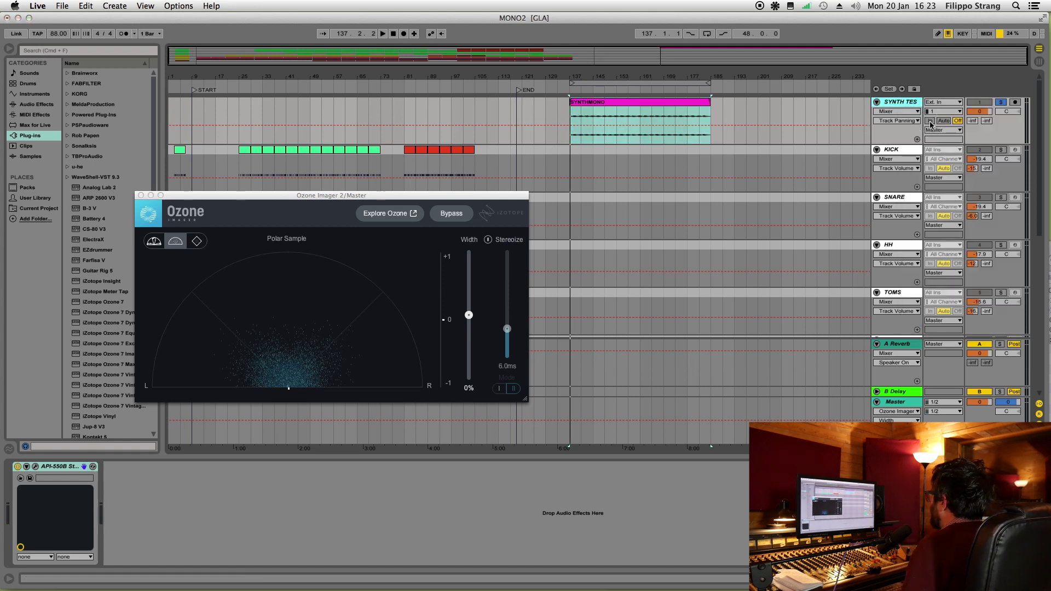
Duplicate the SYNTH TES track with its SYNTHMONO clip, and pan the original to 50L and the copy to 50R
key(super+d)
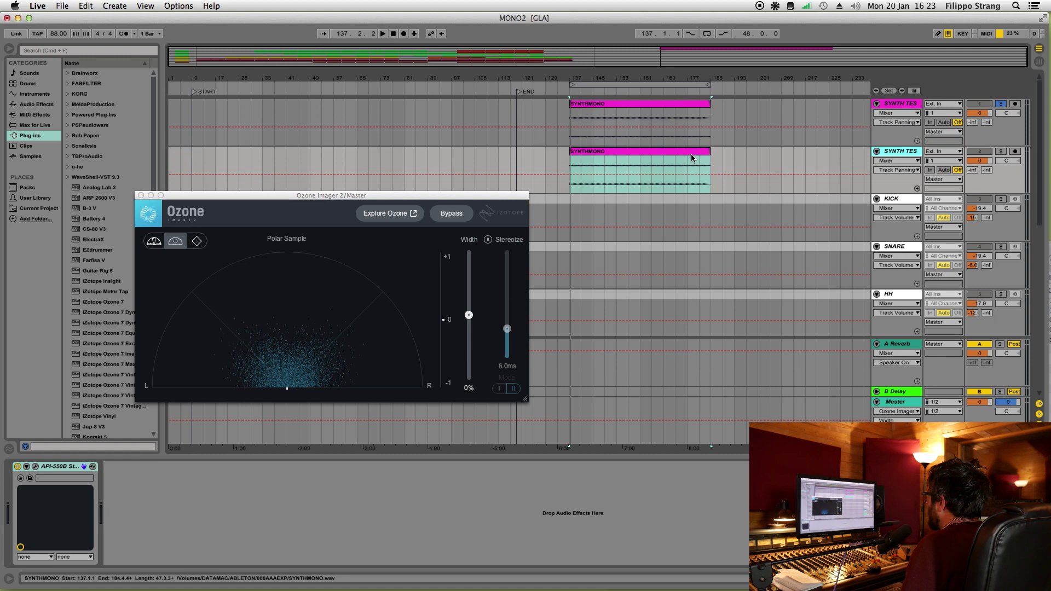
click(695, 109)
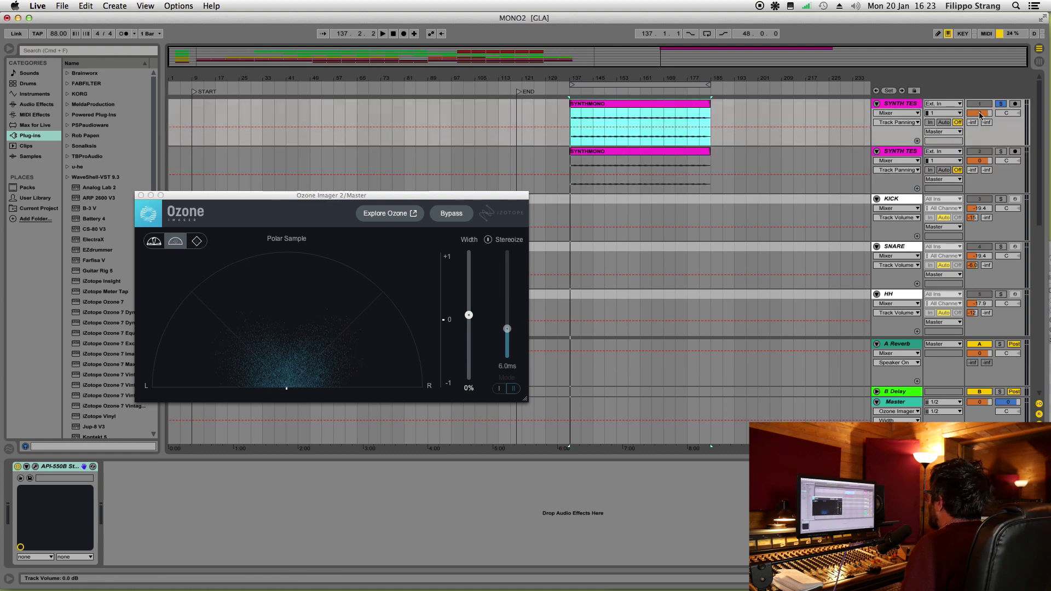
drag(1007, 113, 1003, 140)
click(1003, 162)
Play the panned SYNTH TES track from bar 137 and solo its duplicate alongside it
click(568, 122)
key(space)
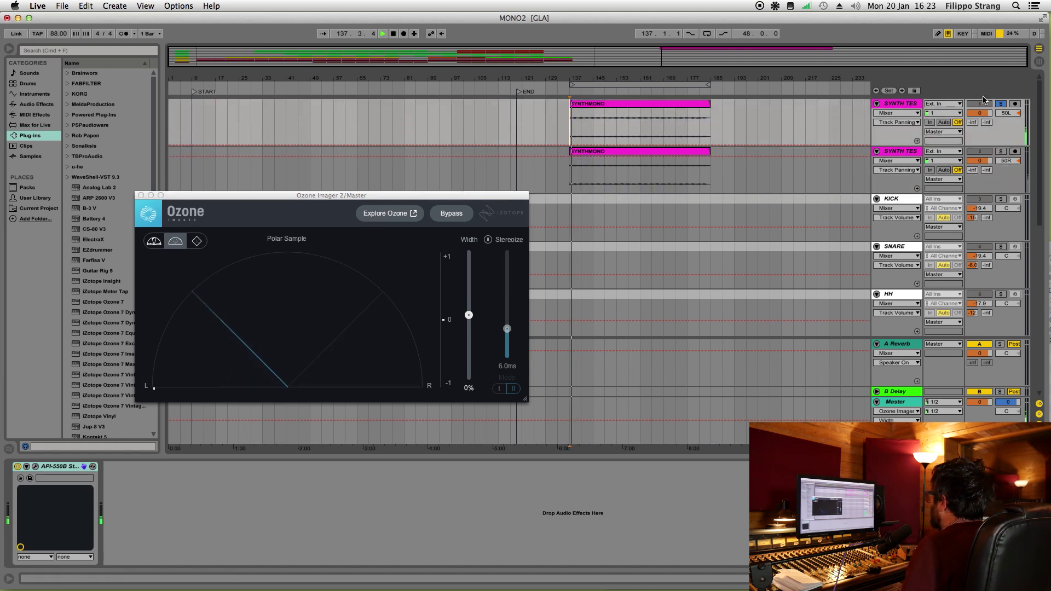
click(1001, 151)
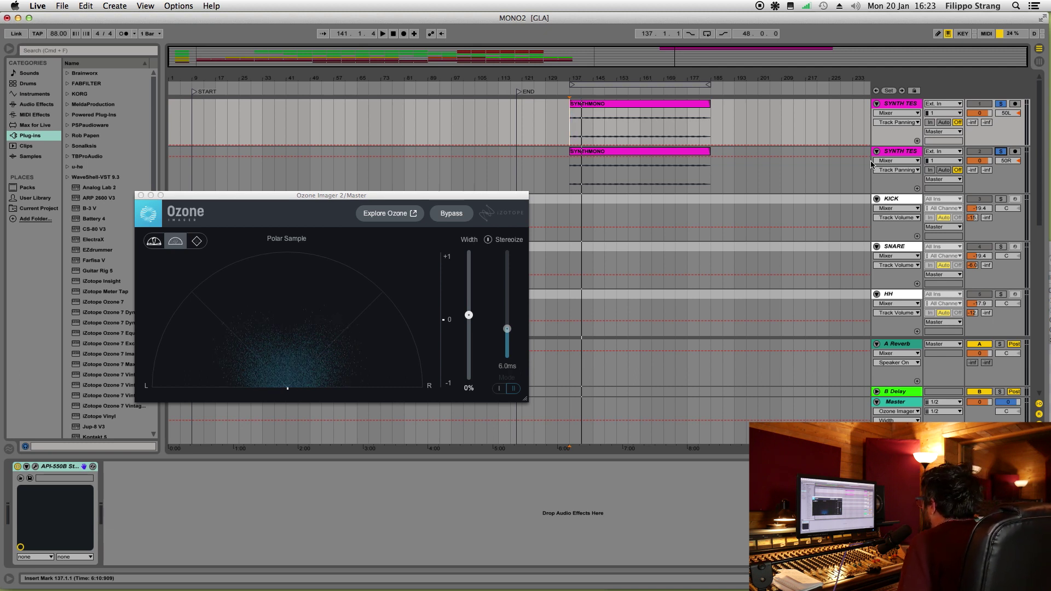
Toggle the POL polarity switch in the API-550B equalizer on the duplicated SYNTH TES track, and close the equalizer window
click(891, 153)
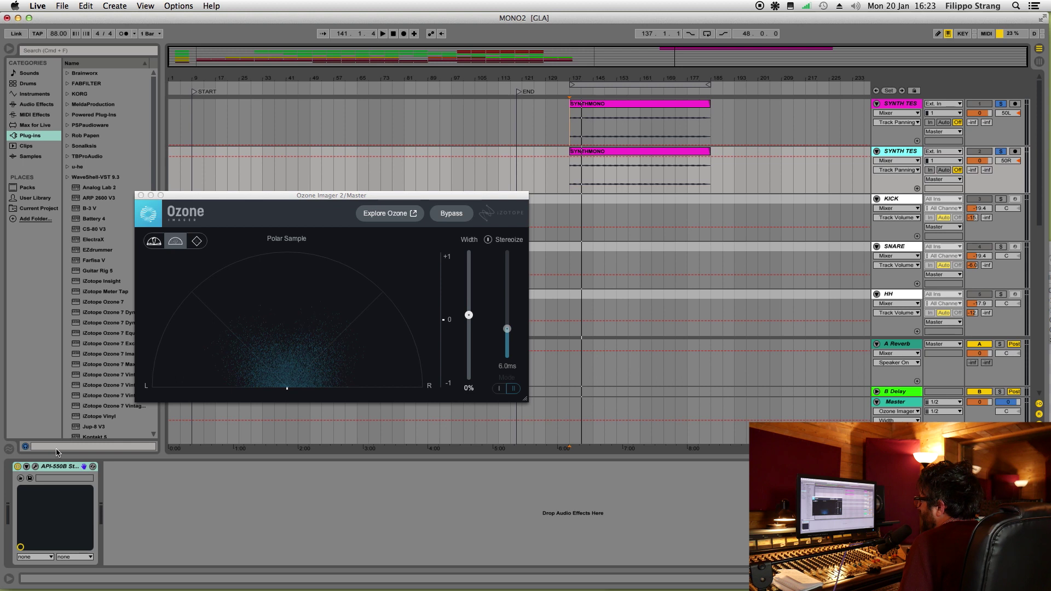
click(35, 467)
click(446, 339)
click(445, 340)
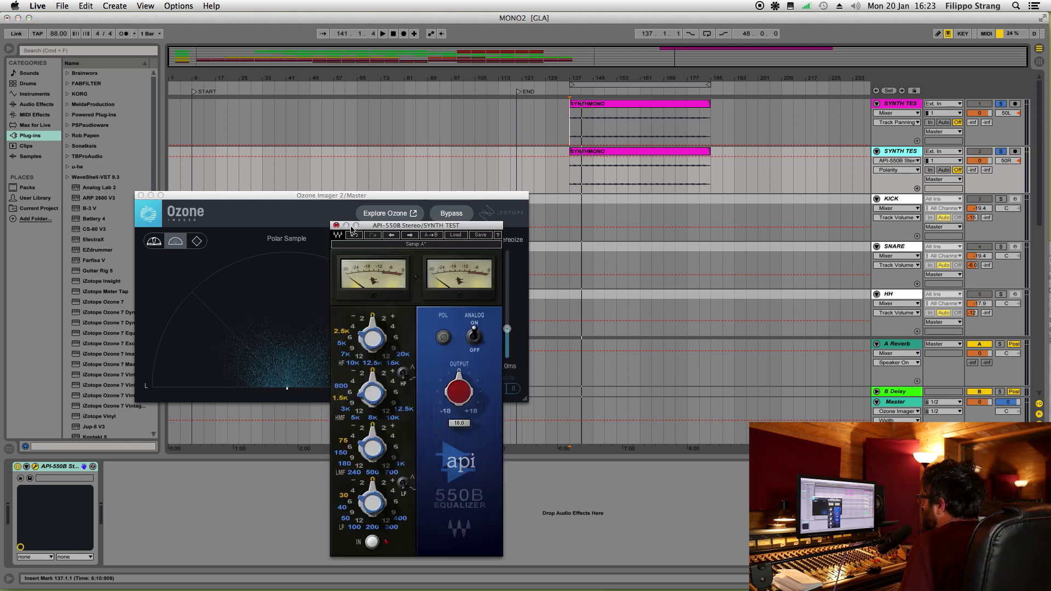
drag(369, 230, 451, 240)
click(419, 235)
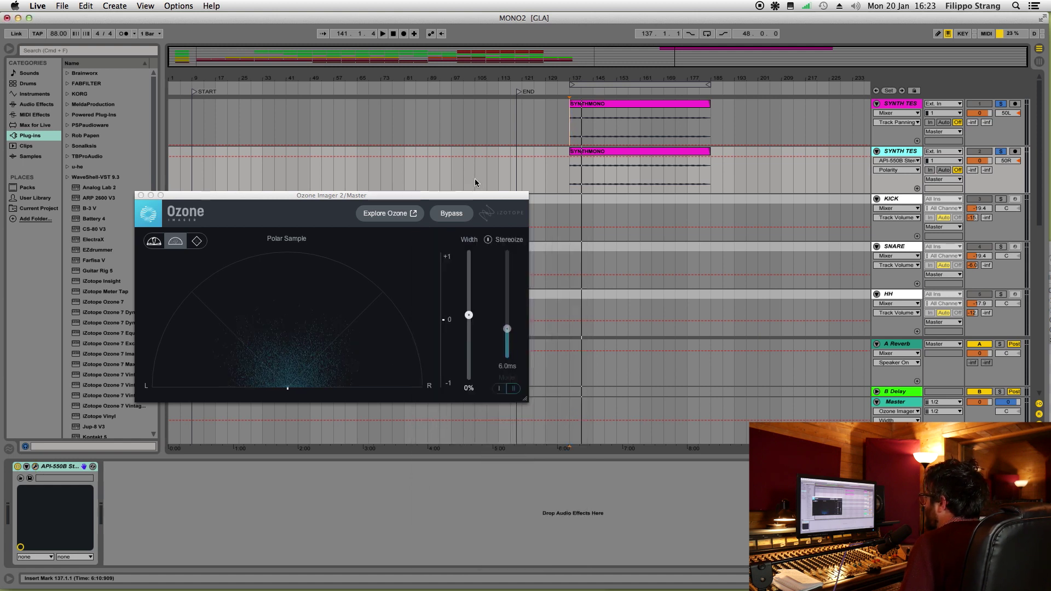
Play both SYNTH TES tracks from bar 141 while lowering the Imager width to -100%, and hide the plug-in window
key(space)
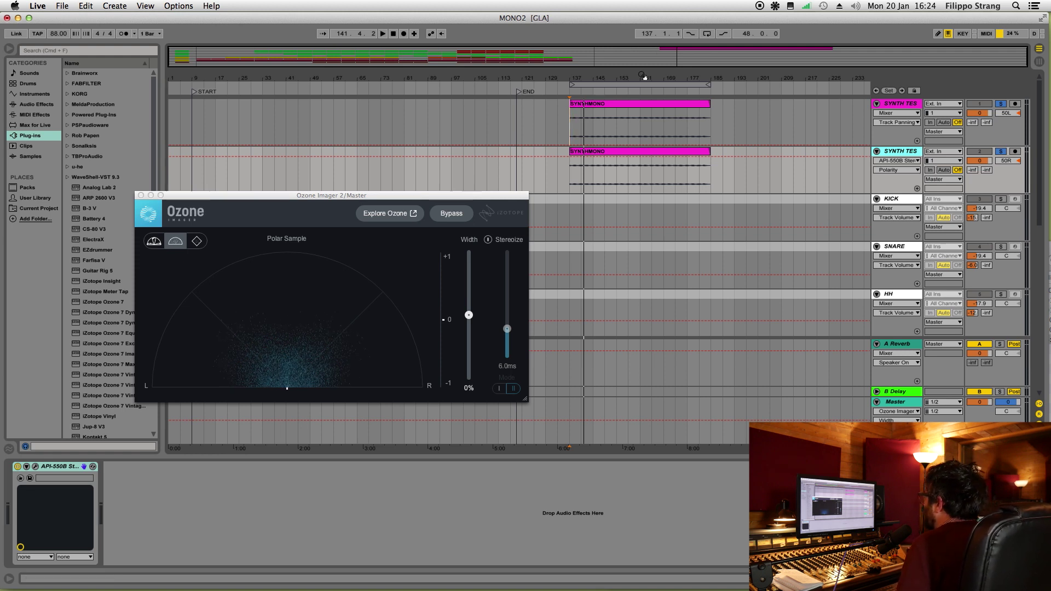
click(582, 132)
key(space)
drag(468, 315, 474, 382)
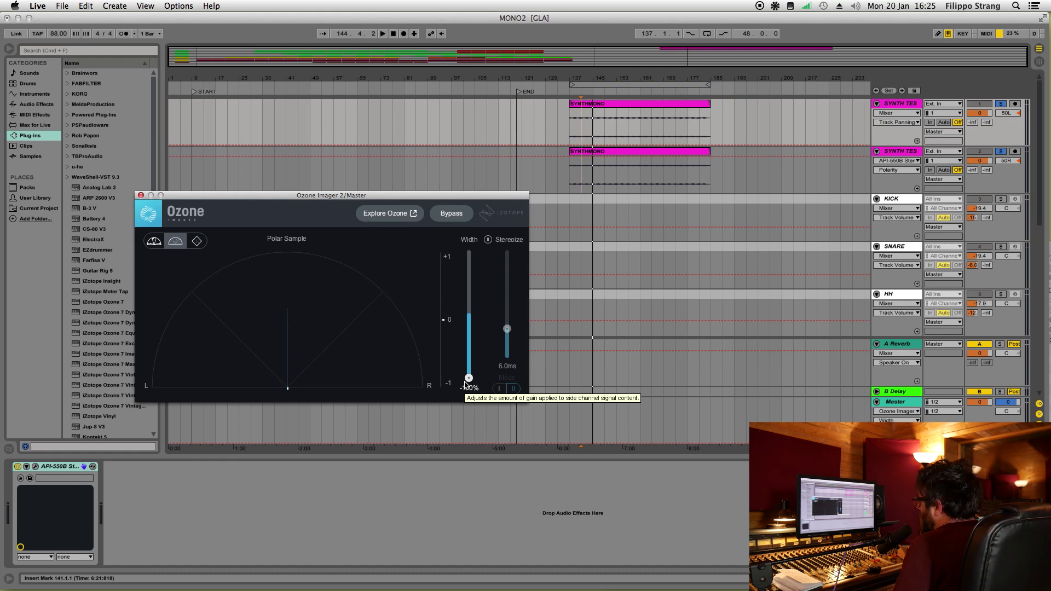
key(super+alt+p)
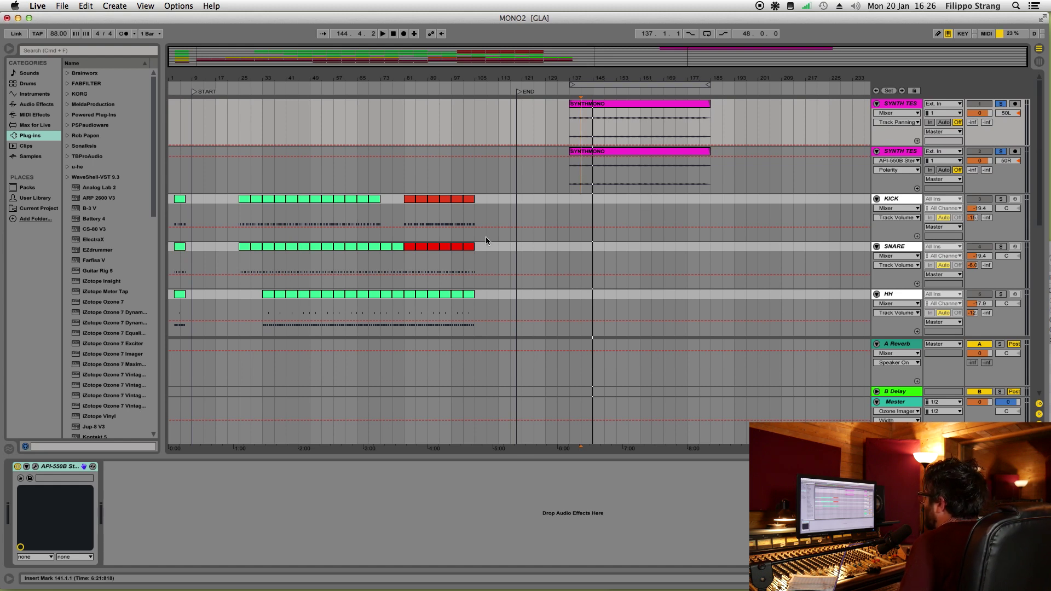
Place the insert mark at bar 41 on JUNO_MEL1 and reopen Ozone Imager 2 from the Master's devices
click(263, 214)
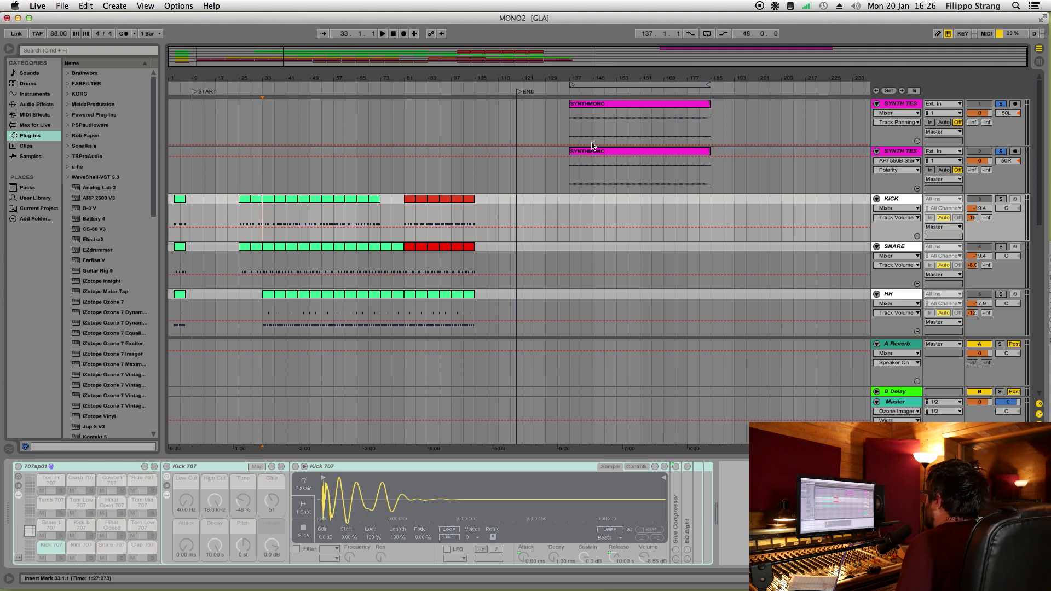
scroll(360, 278, down, 3)
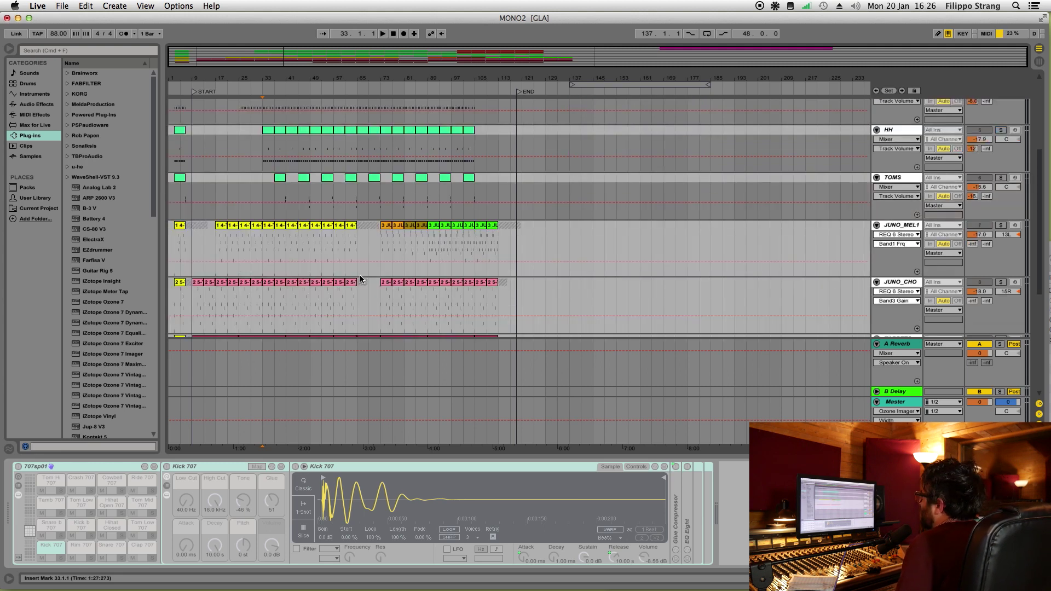
click(291, 241)
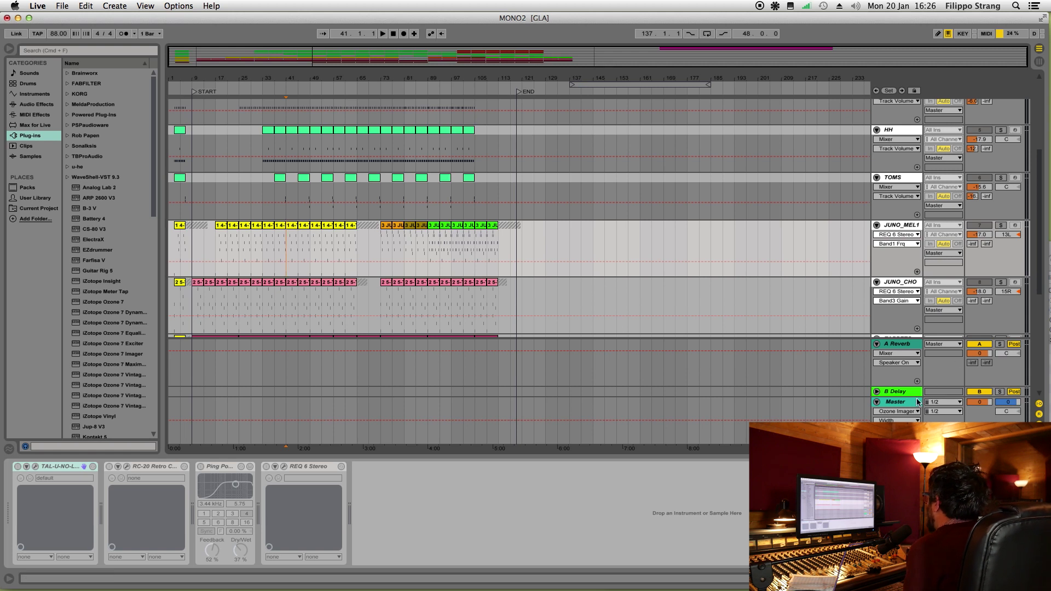
click(361, 422)
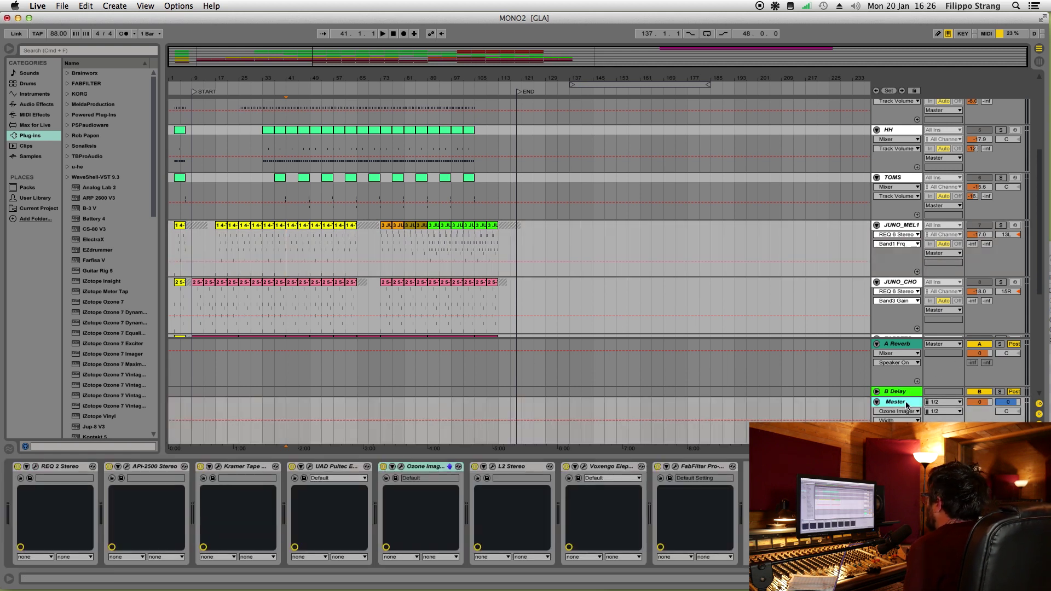
click(402, 467)
drag(313, 198, 571, 228)
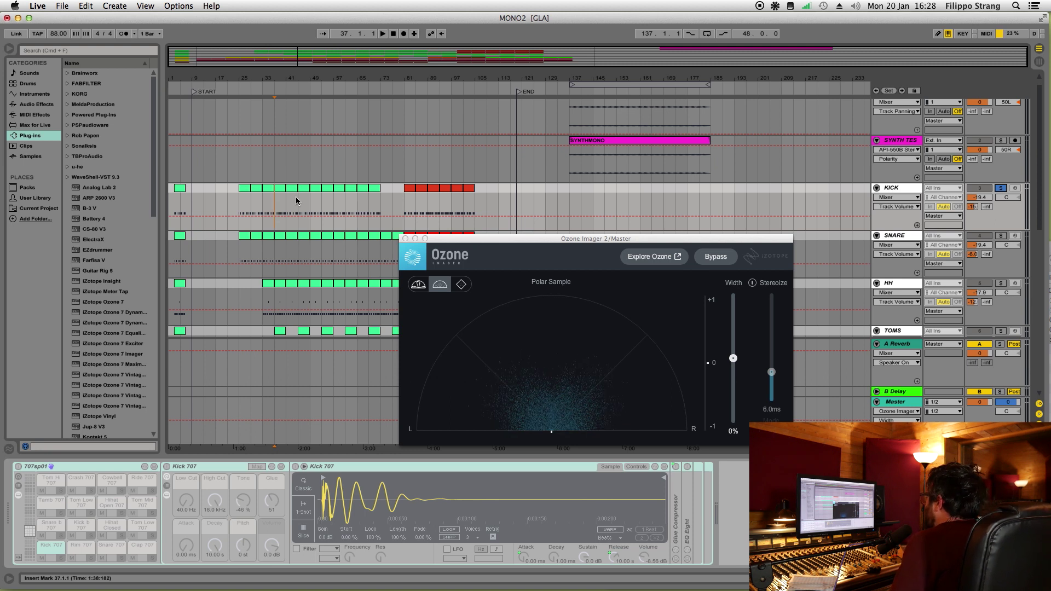
Solo the JUNO_CHO track and play it from bar 41 through the Imager
scroll(291, 213, down, 6)
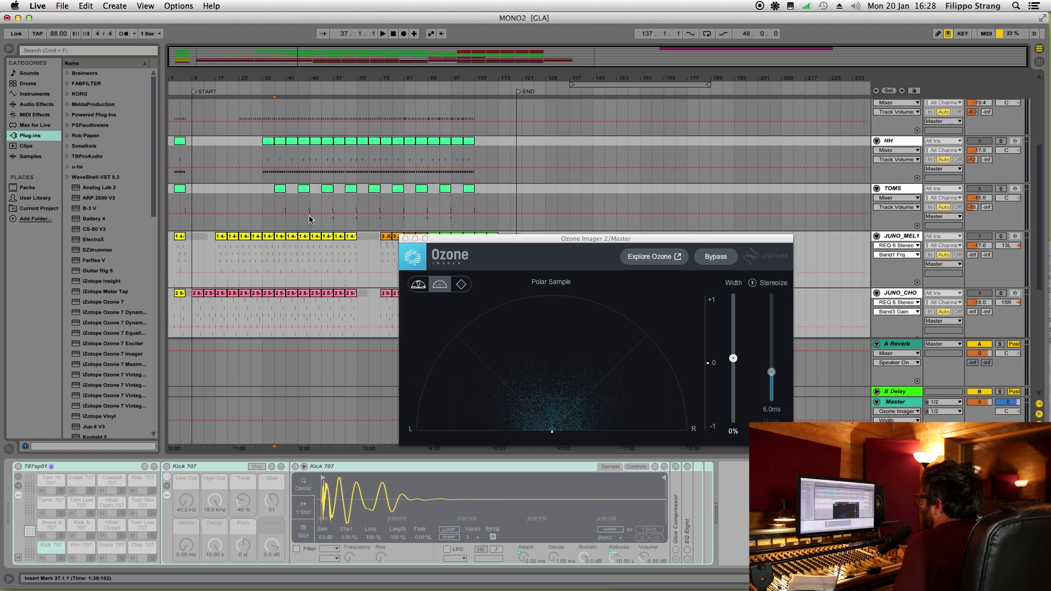
click(256, 288)
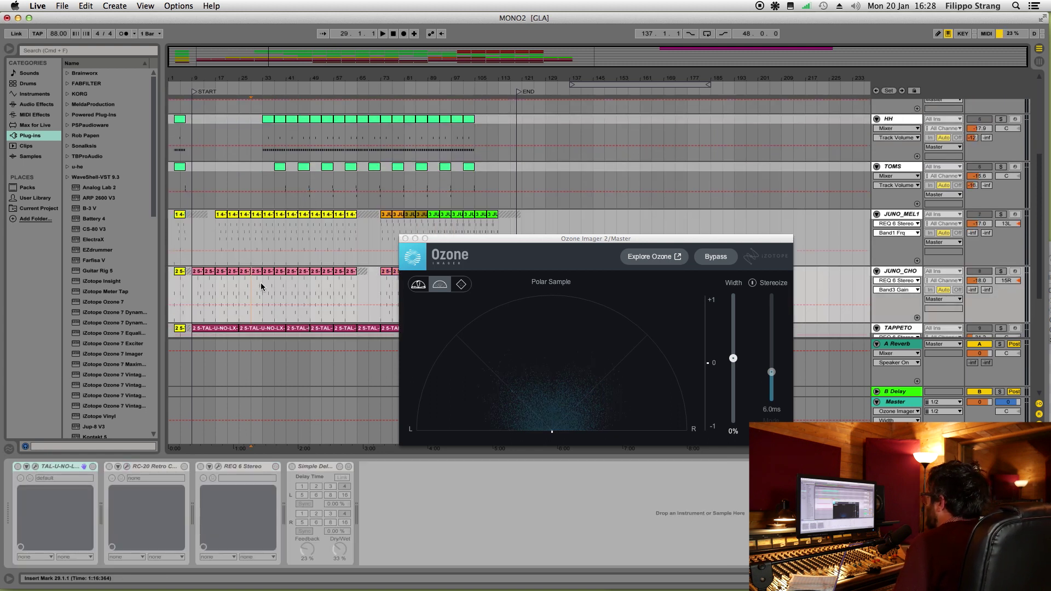
scroll(259, 283, down, 4)
click(286, 200)
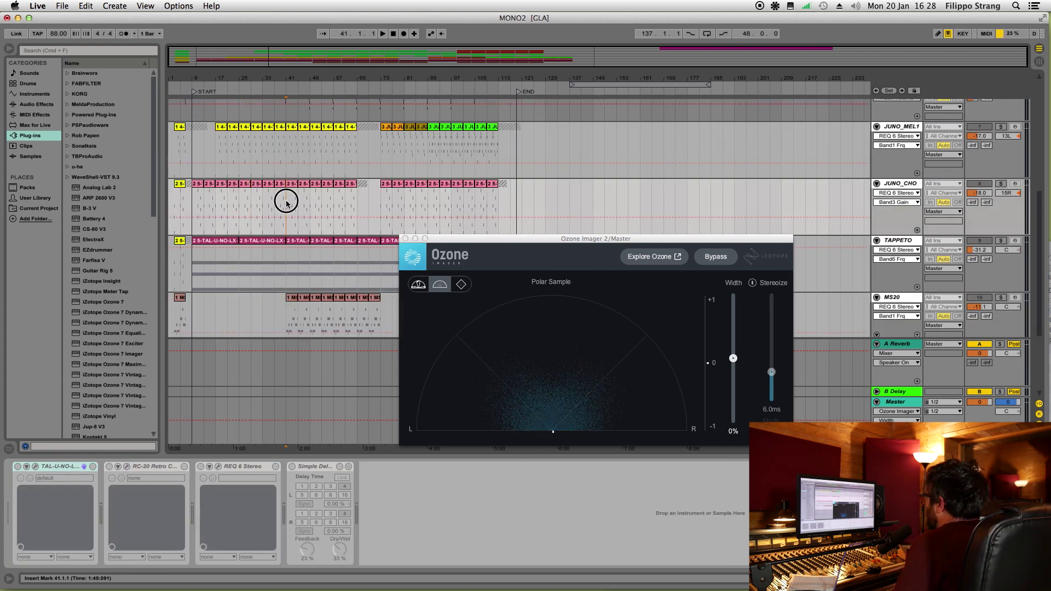
click(1001, 183)
key(space)
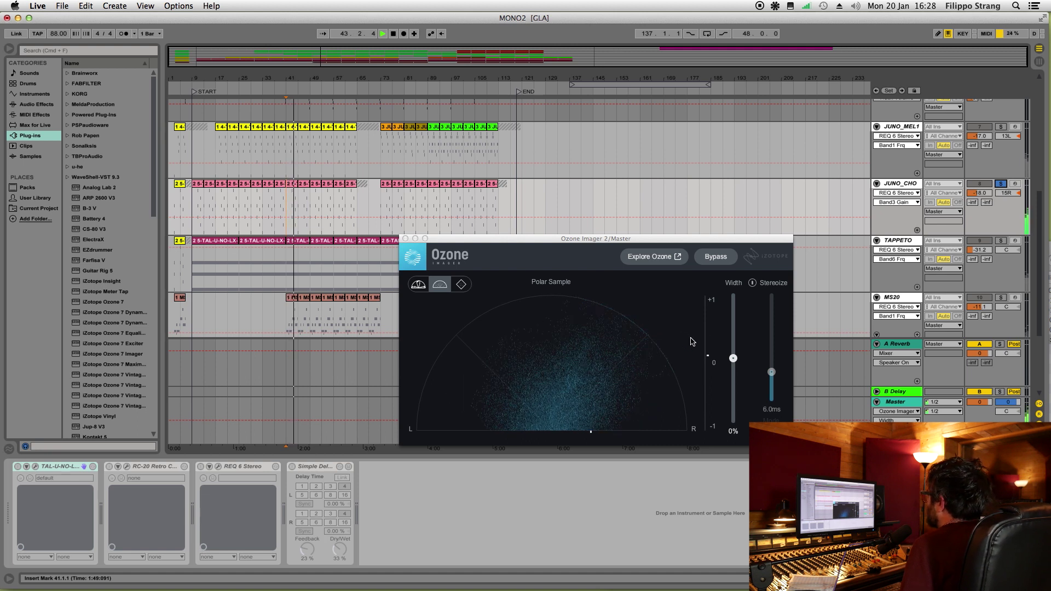
key(space)
Play JUNO_CHO with the Imager width at -100%, restore the width to 0%, and close the Imager
drag(733, 358, 733, 421)
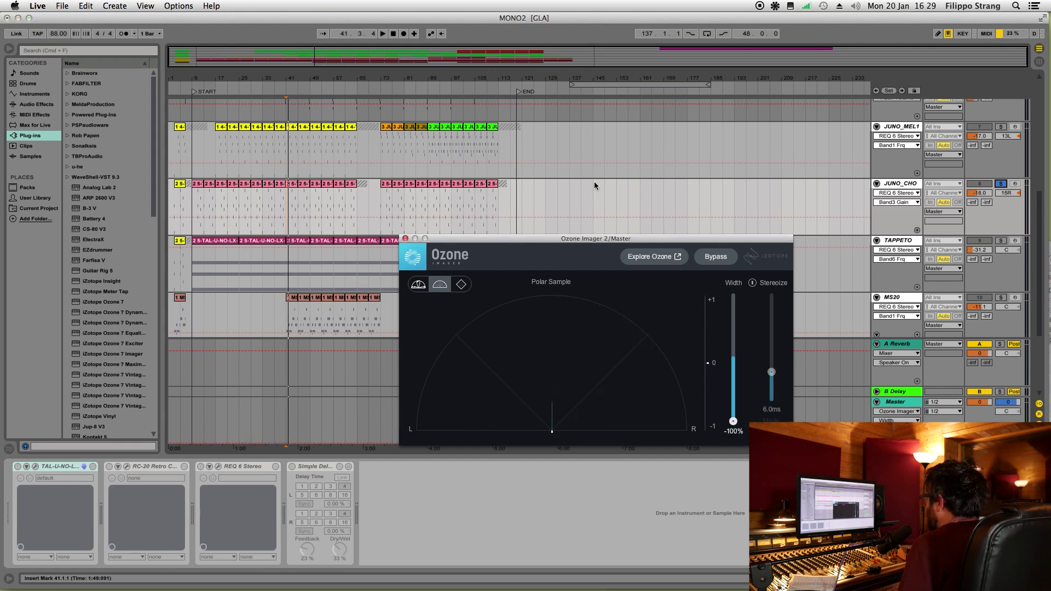
key(space)
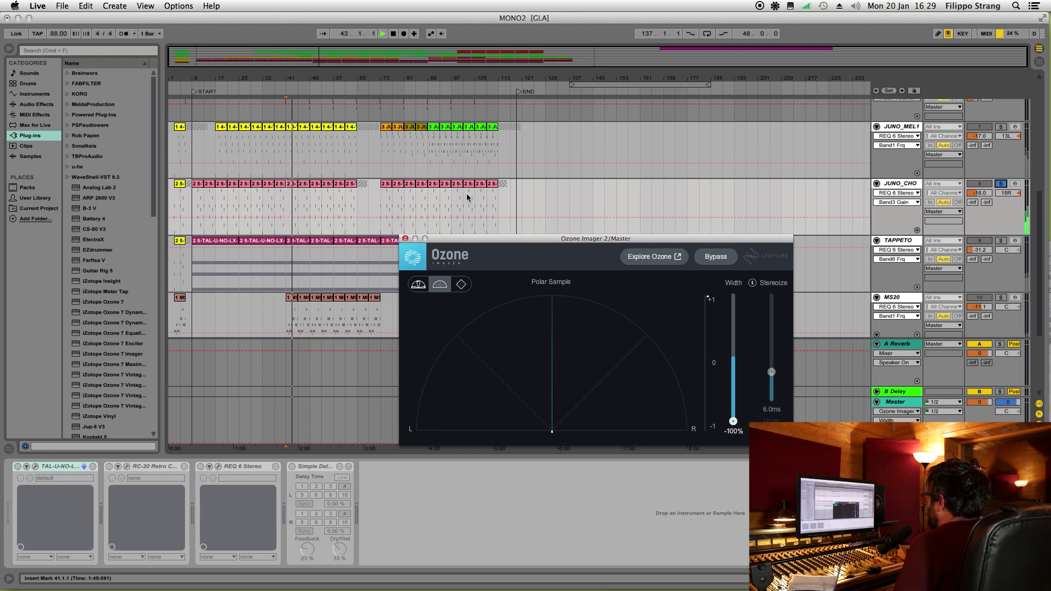
drag(733, 421, 736, 360)
key(space)
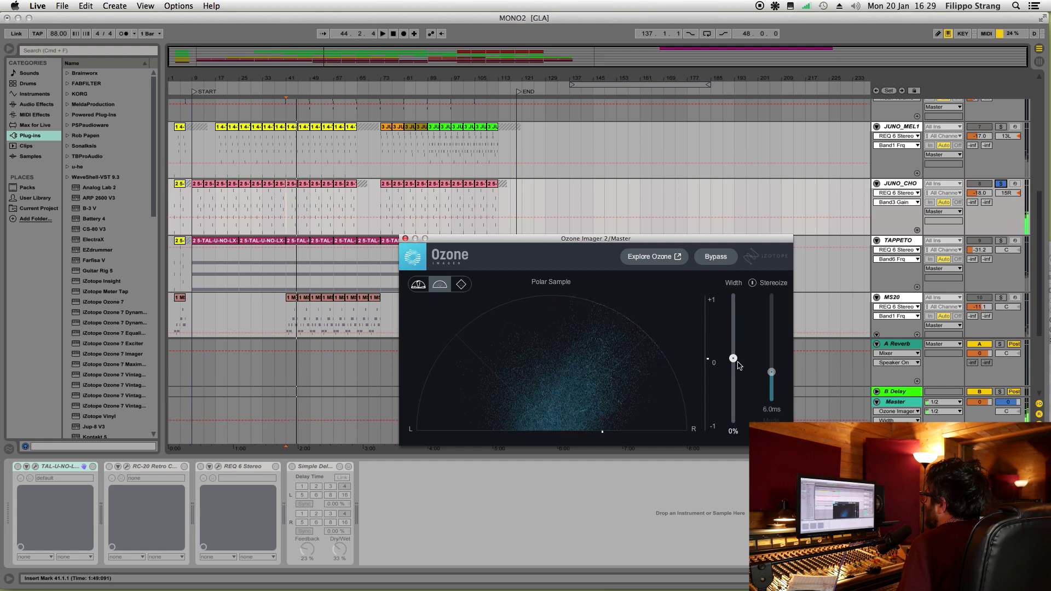
click(405, 240)
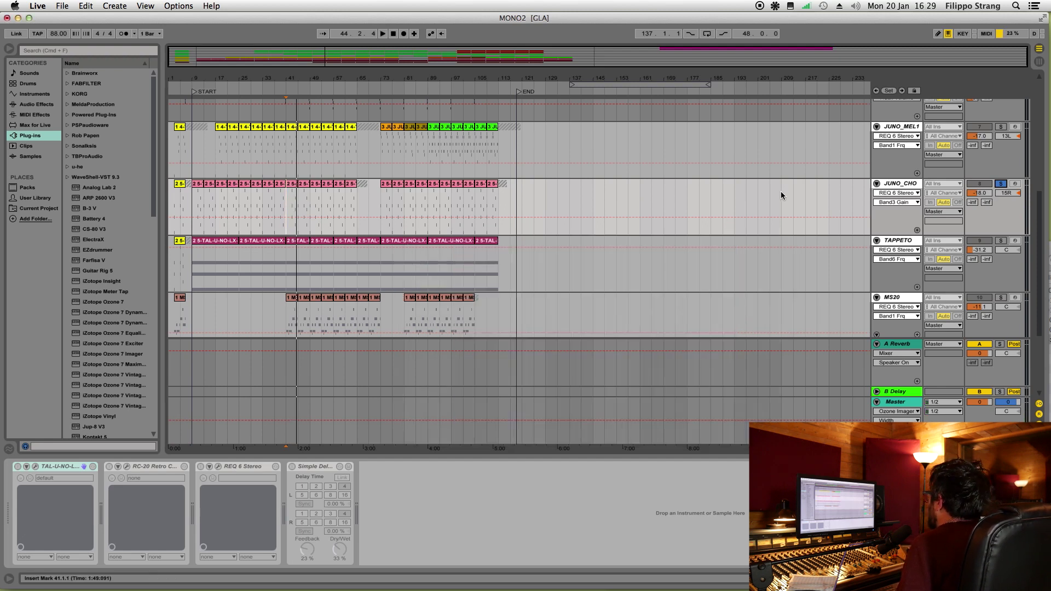
Unsolo JUNO_CHO, set the insert mark to bar 41, and reopen Ozone Imager 2 on the Master
click(1000, 184)
click(288, 206)
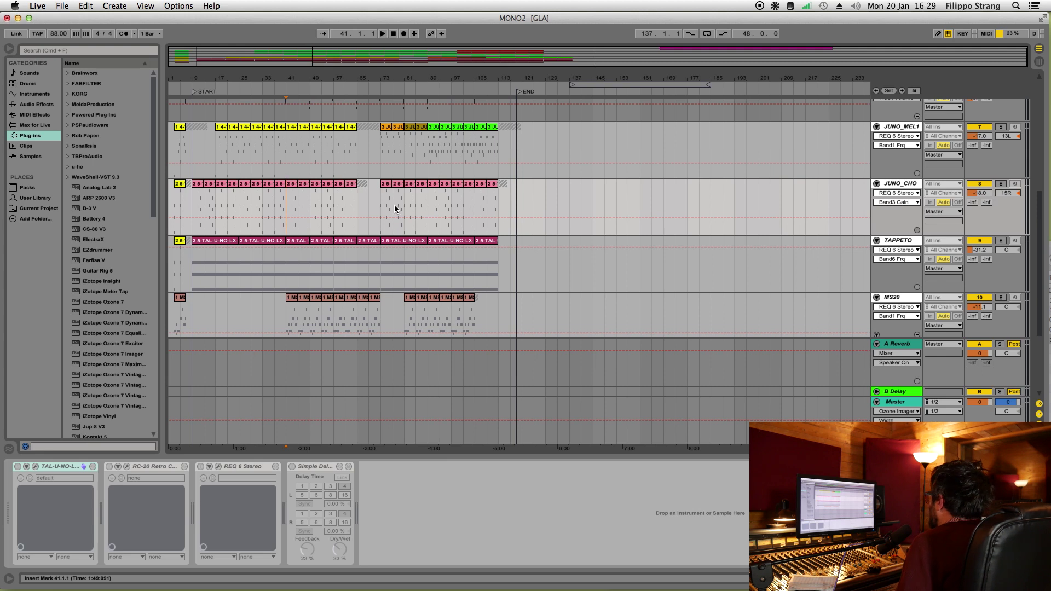
click(400, 411)
click(400, 468)
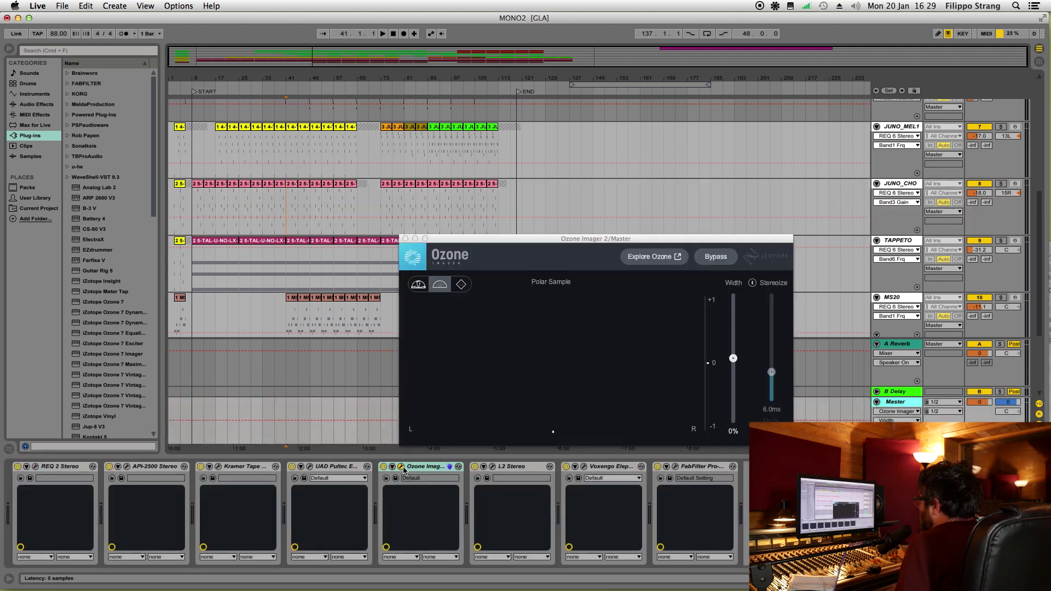
drag(604, 241, 584, 227)
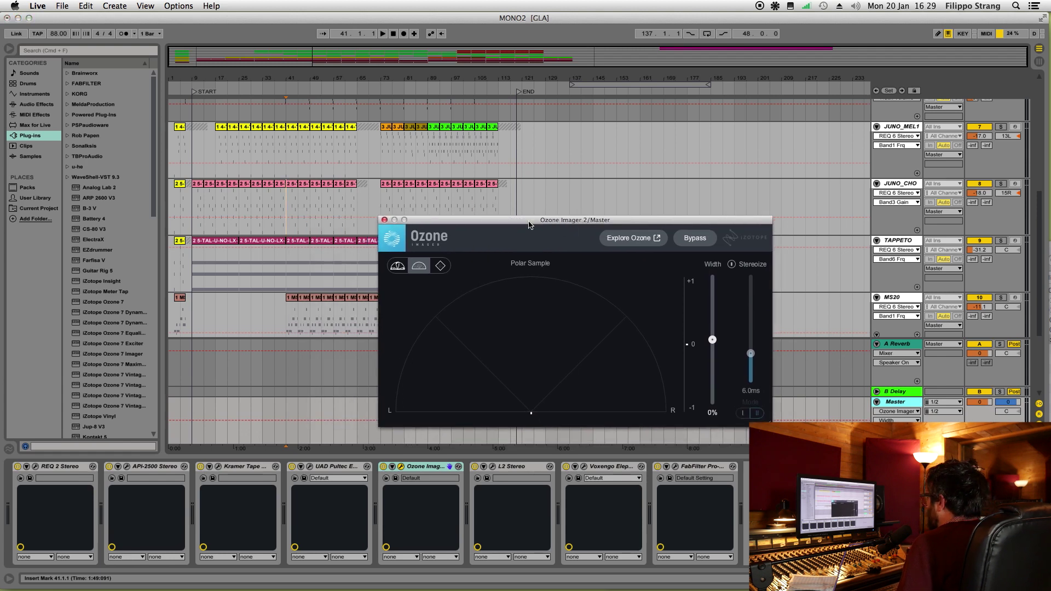
Play the full mix from bar 41 while lowering the Imager width to -100%, and restore the width to 0%
key(space)
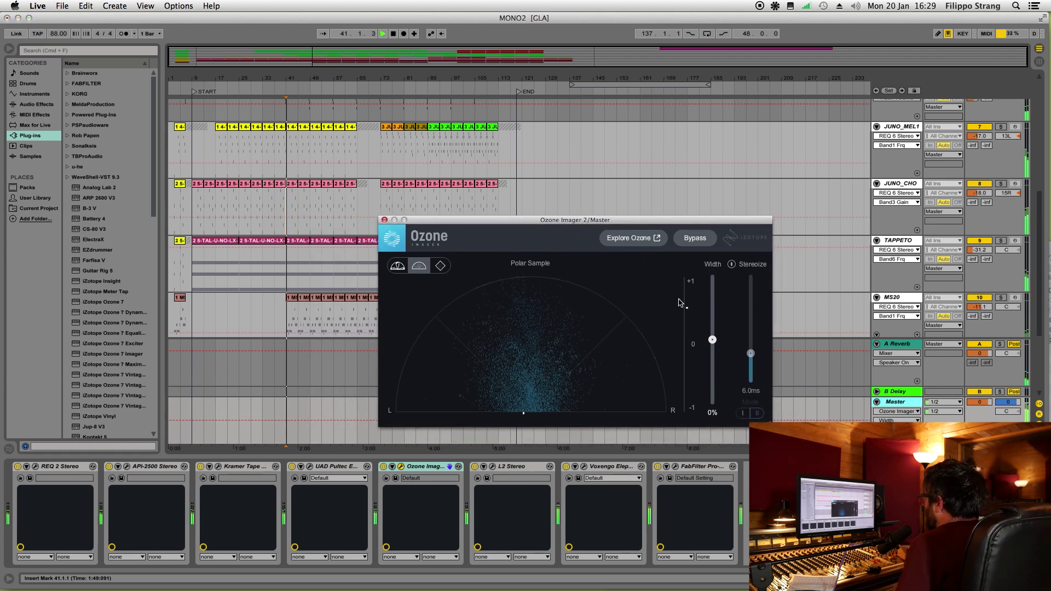
click(713, 341)
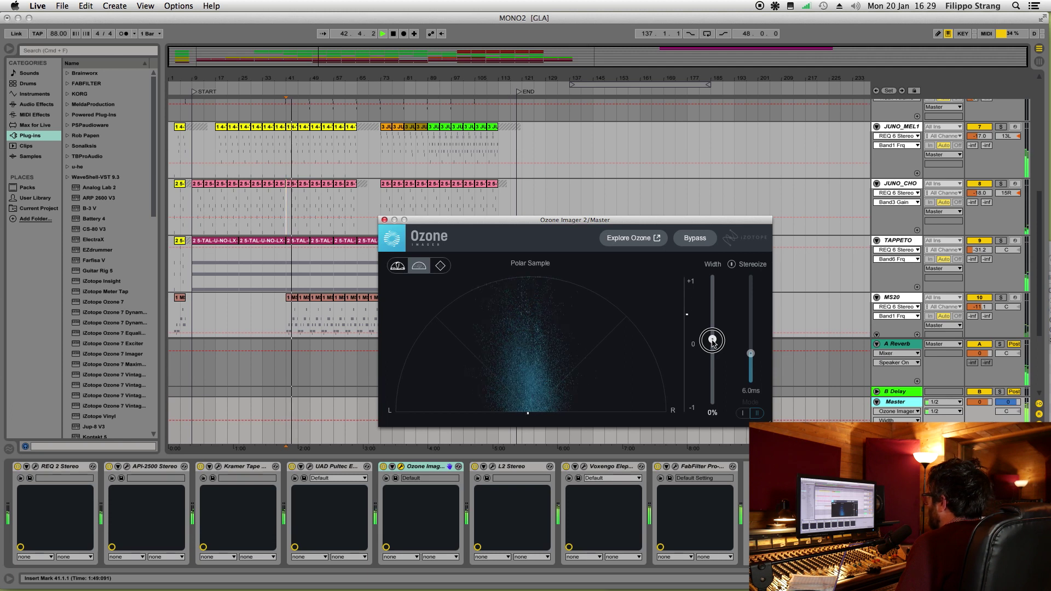
drag(713, 341, 711, 412)
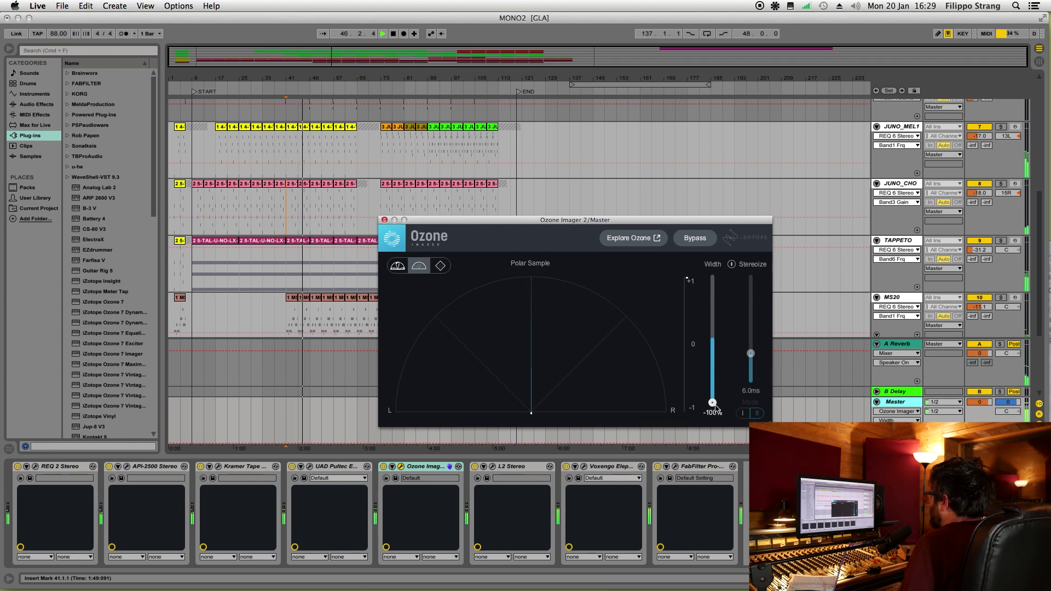
drag(713, 402, 716, 339)
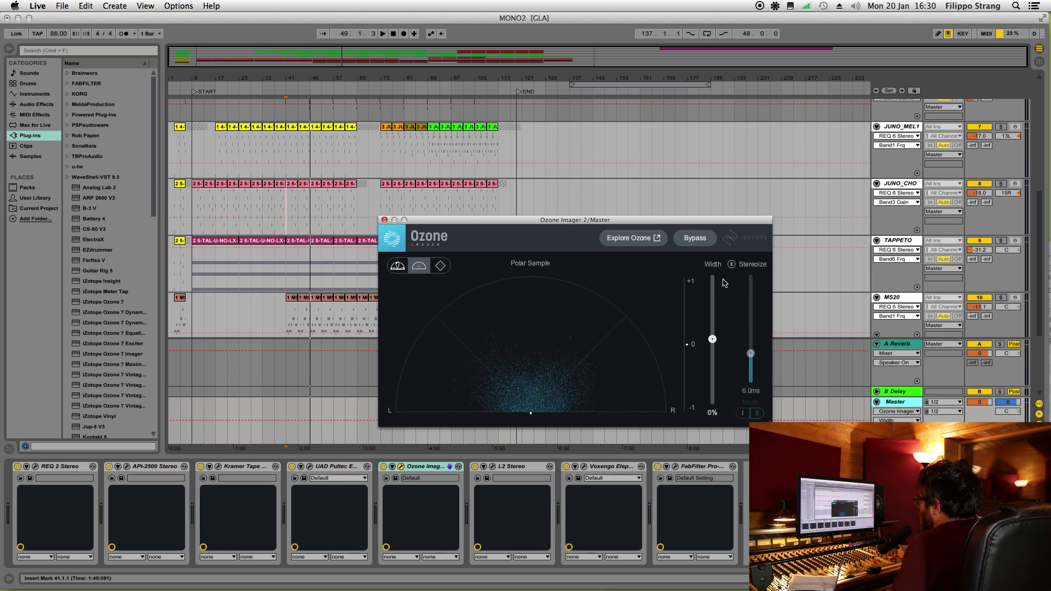
drag(572, 222, 561, 211)
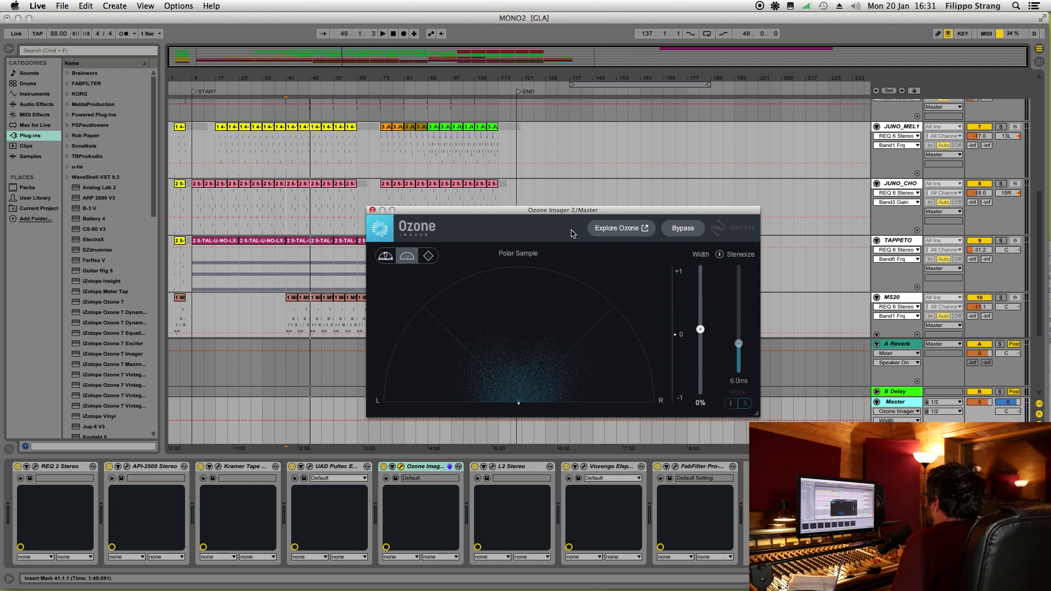
drag(564, 212, 540, 216)
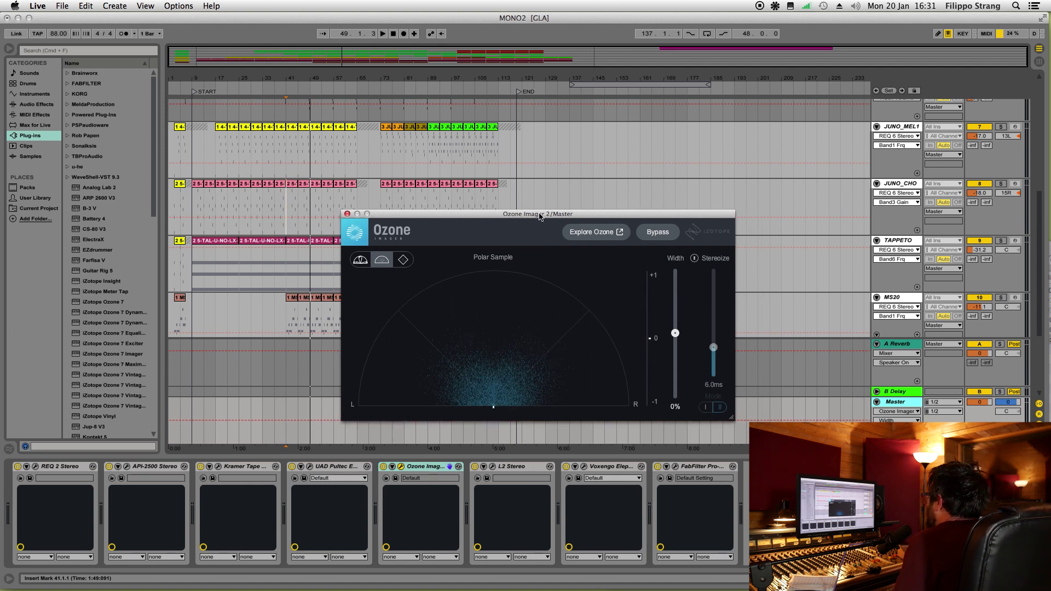